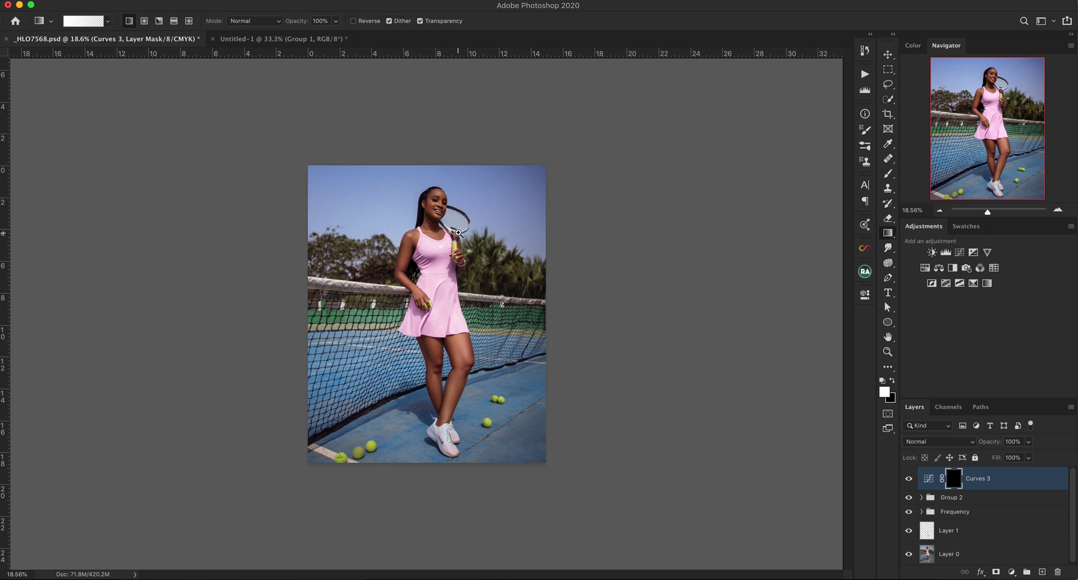
Step: Copy the enlarged Shutterstock white-clouds picture from the Google image results and paste it into the tennis photo in Photoshop
key(z)
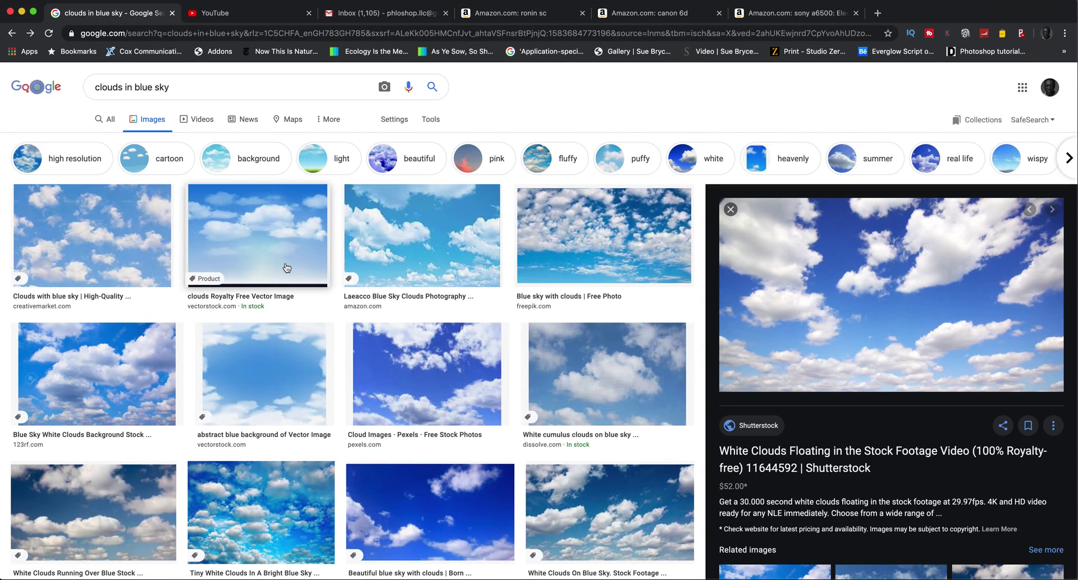
scroll(365, 315, down, 4)
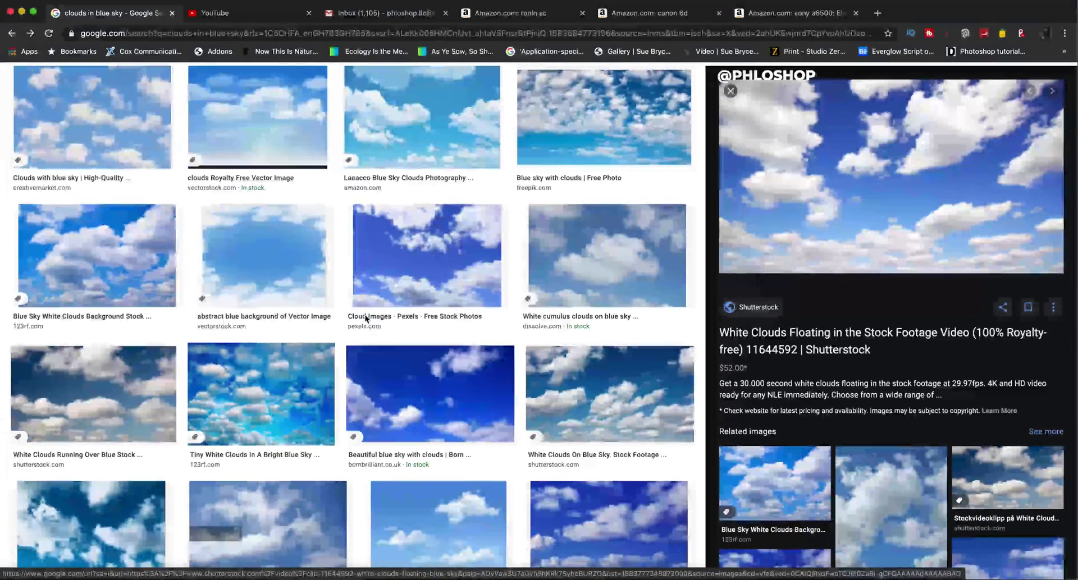
scroll(365, 319, up, 4)
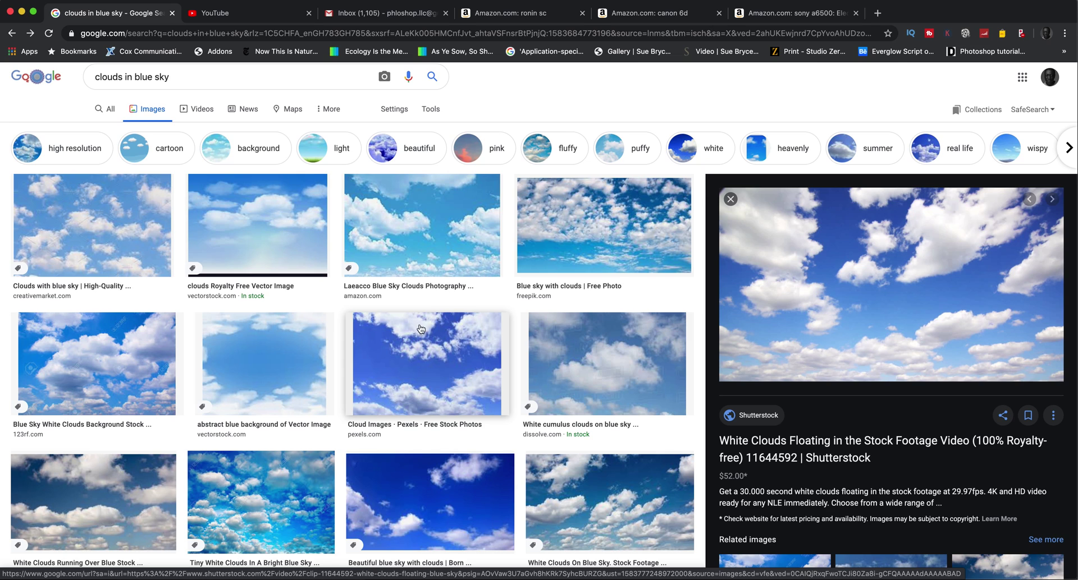
right_click(852, 271)
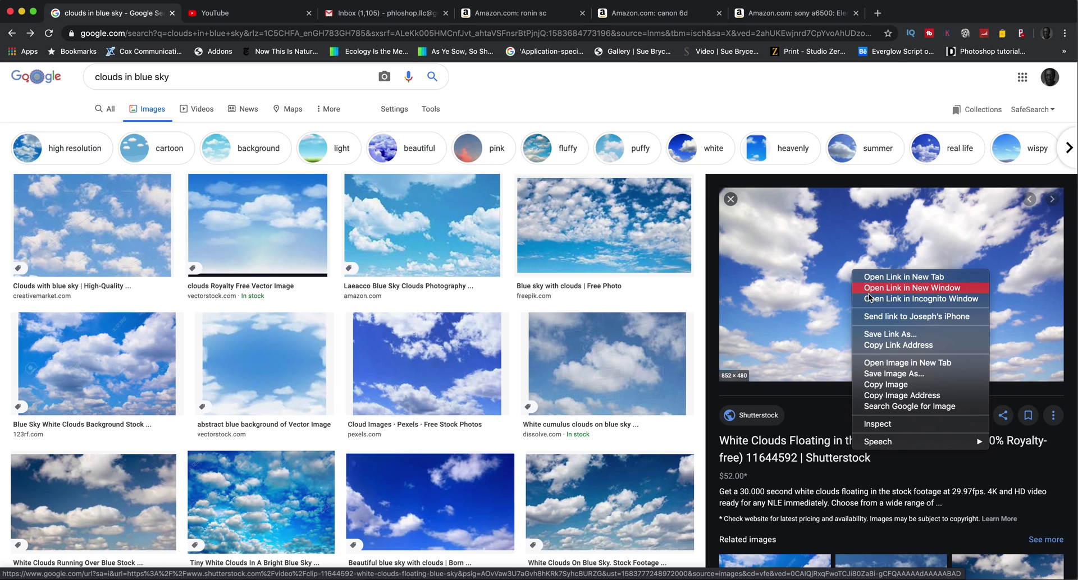
click(887, 385)
key(super+Tab)
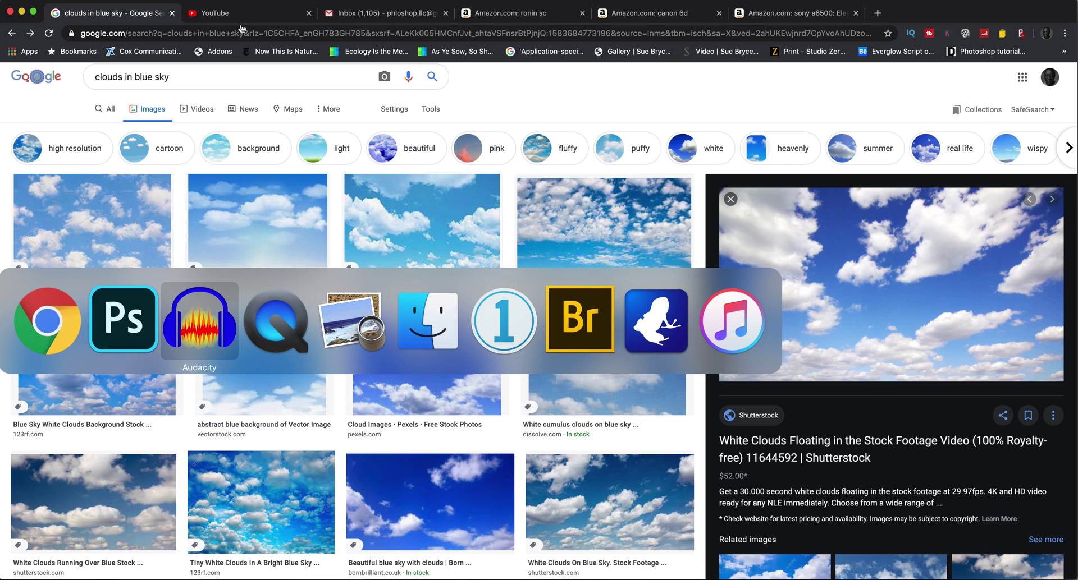
key(super+v)
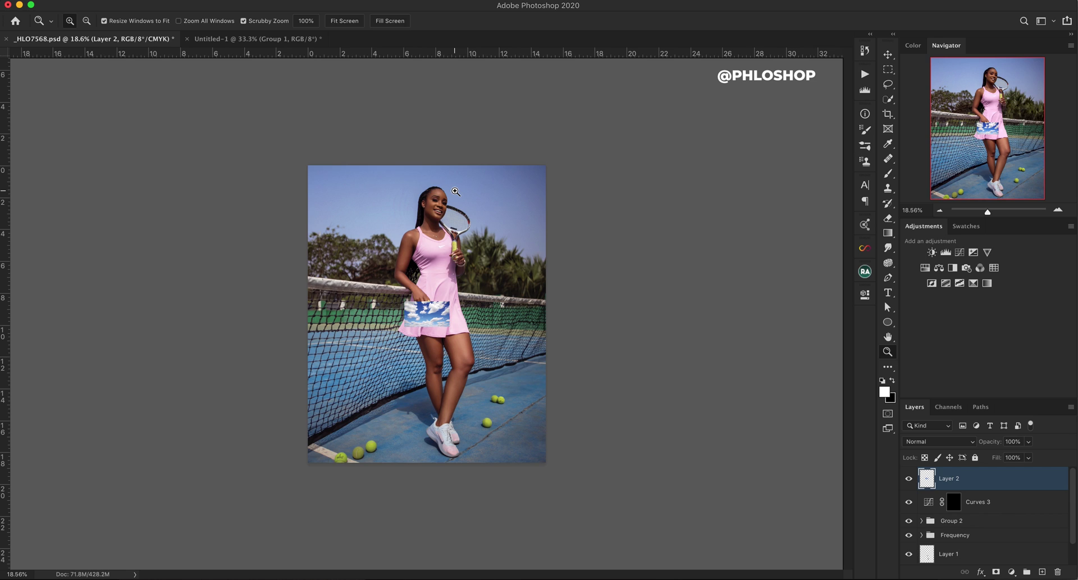
Step: Scale the pasted clouds layer to about 534% and position it across the full width of the photo's upper part
key(super+t)
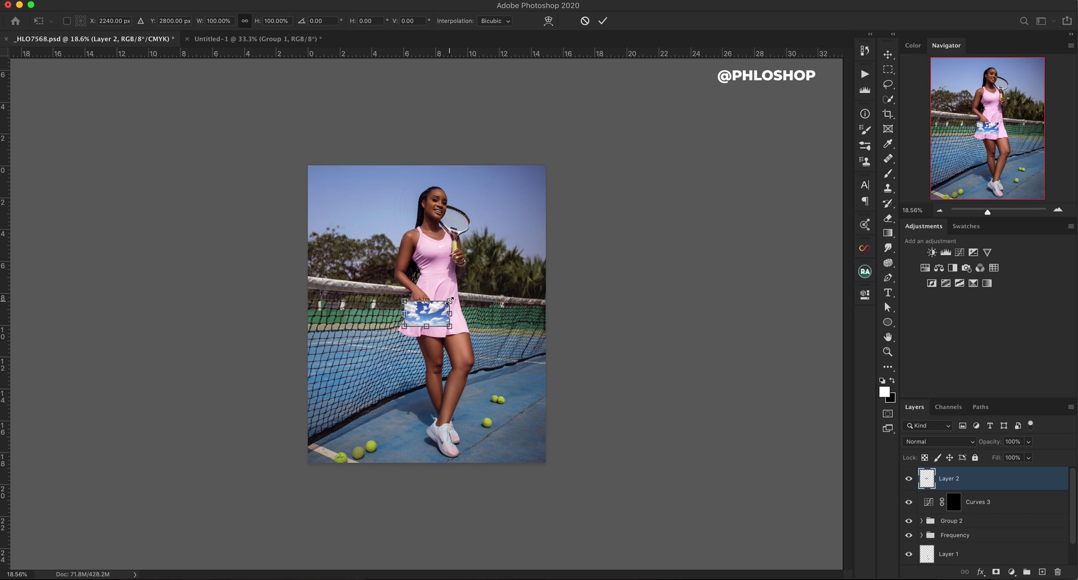
drag(450, 300, 536, 218)
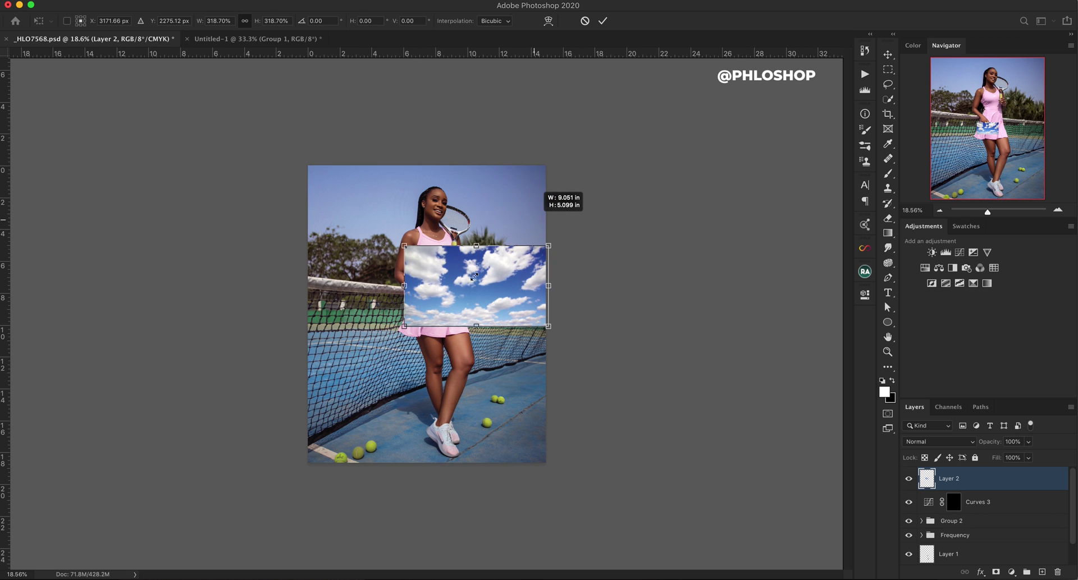
drag(404, 245, 319, 167)
drag(389, 289, 386, 247)
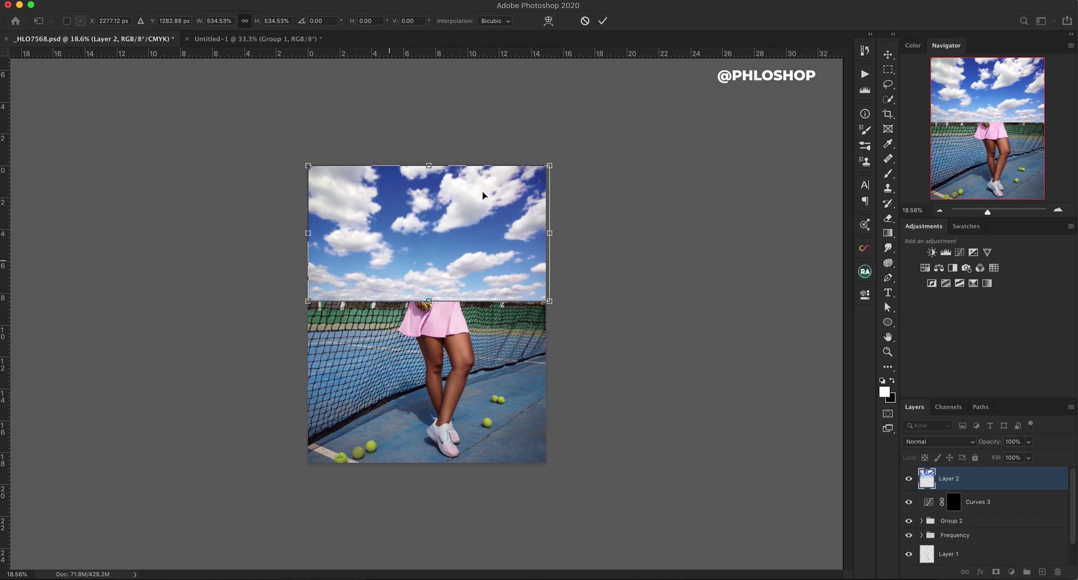
click(603, 22)
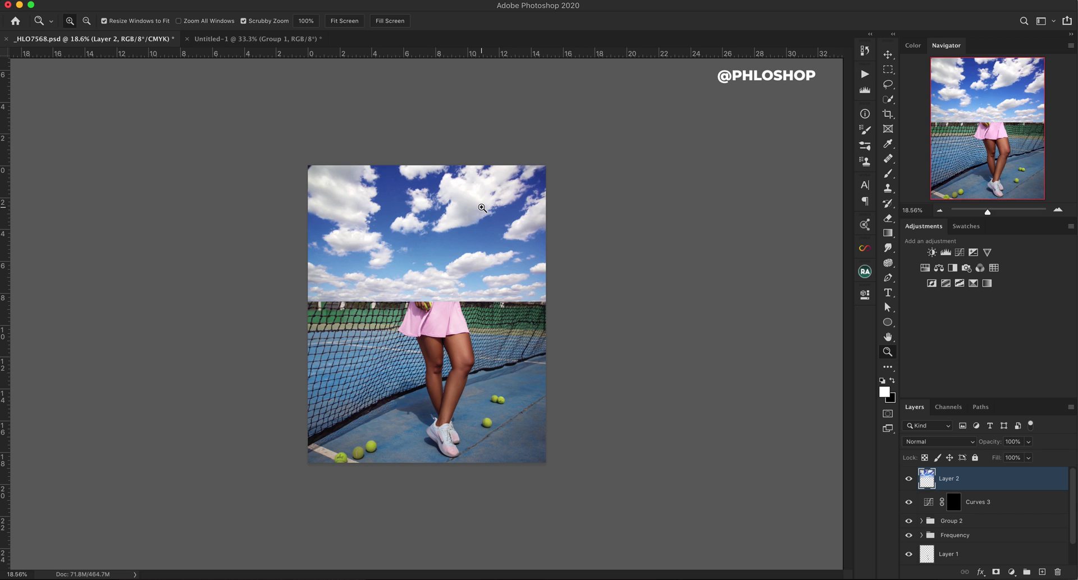
Step: Add a layer mask to Layer 2 and fade the lower clouds with an upward black Foreground to Transparent gradient
click(996, 572)
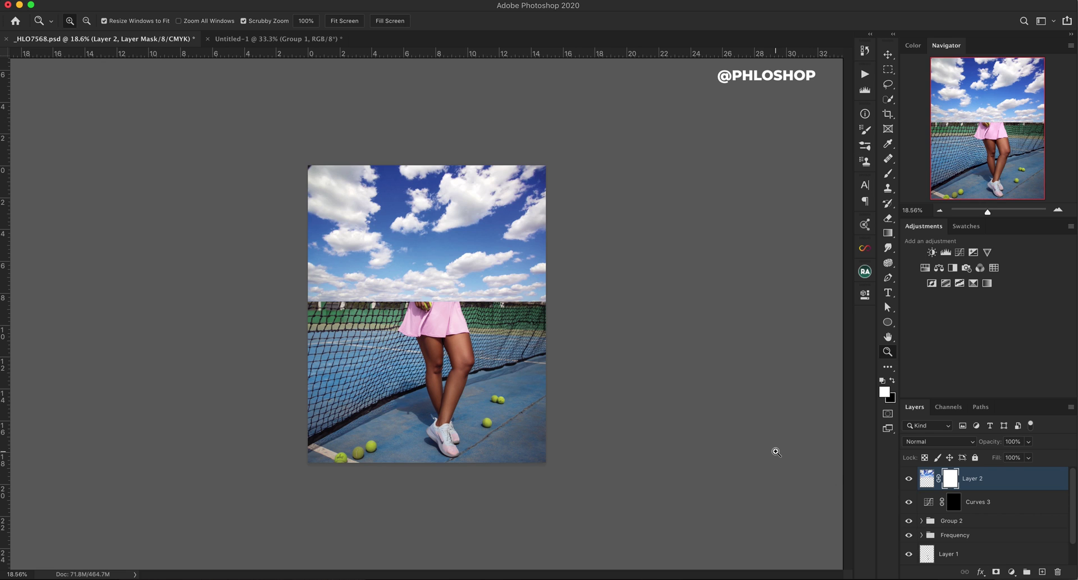
key(g)
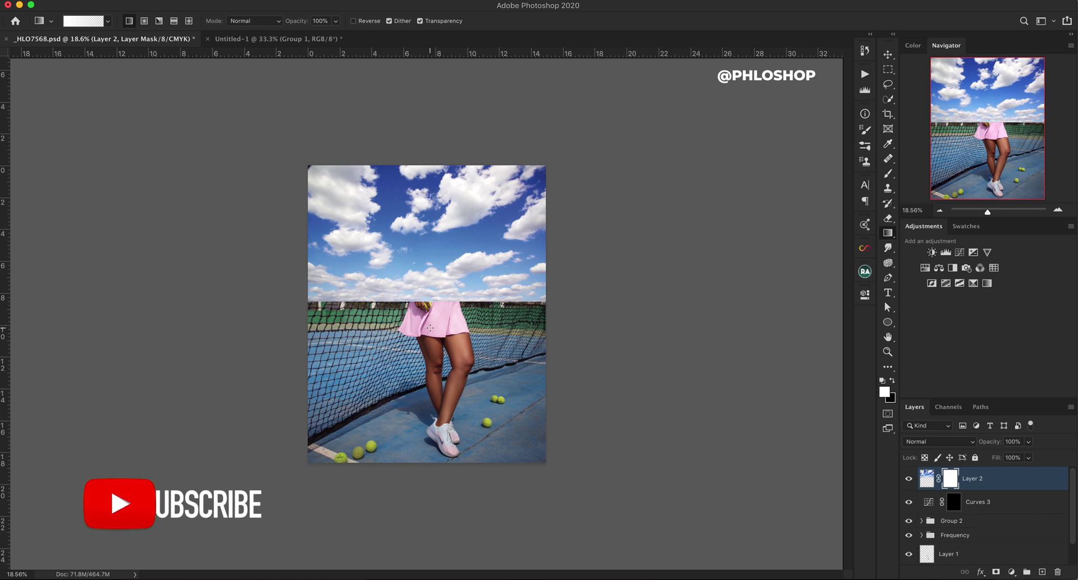
key(x)
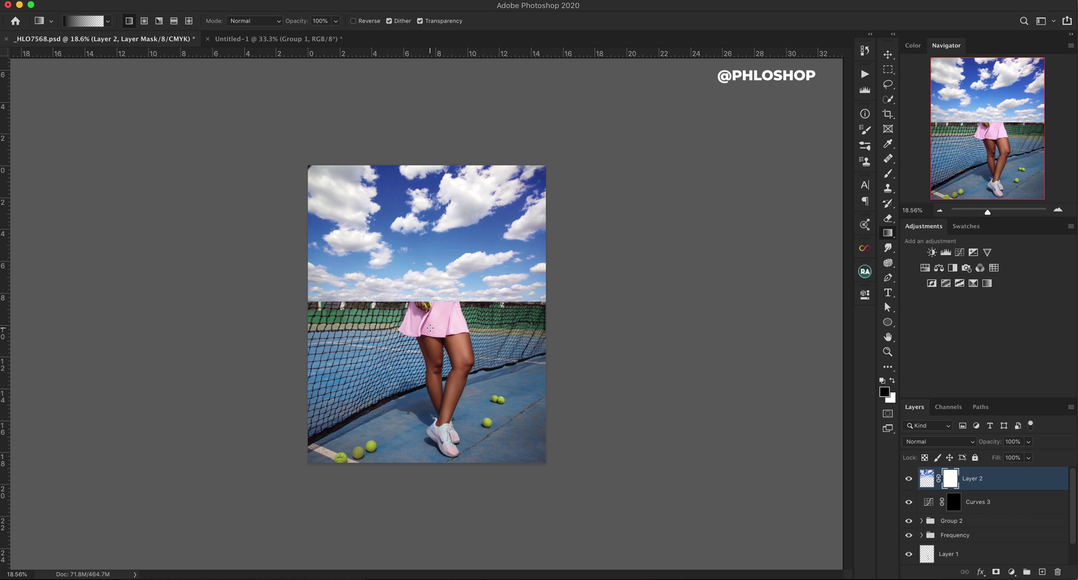
click(85, 22)
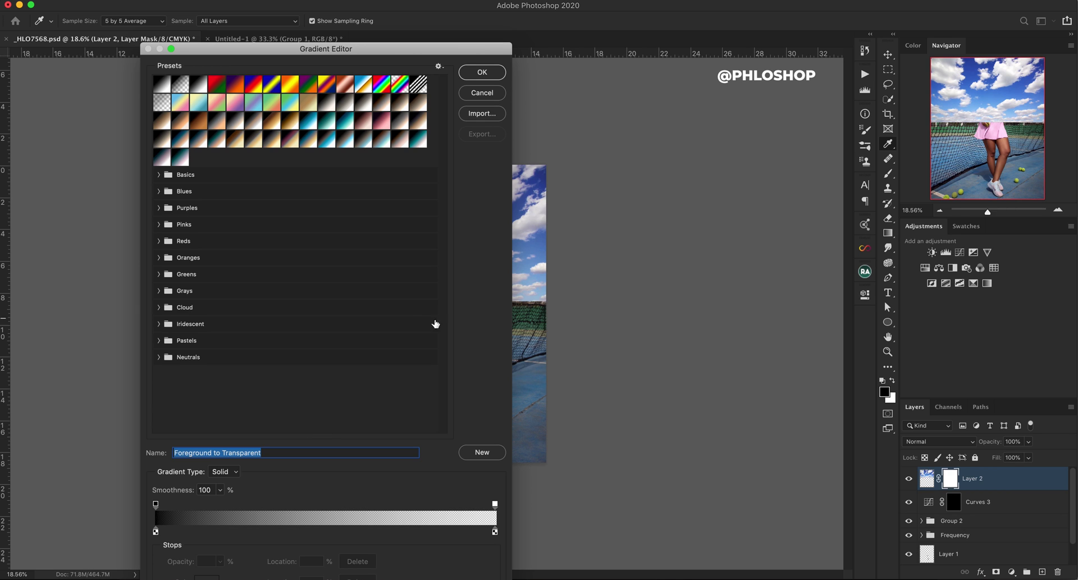
click(487, 78)
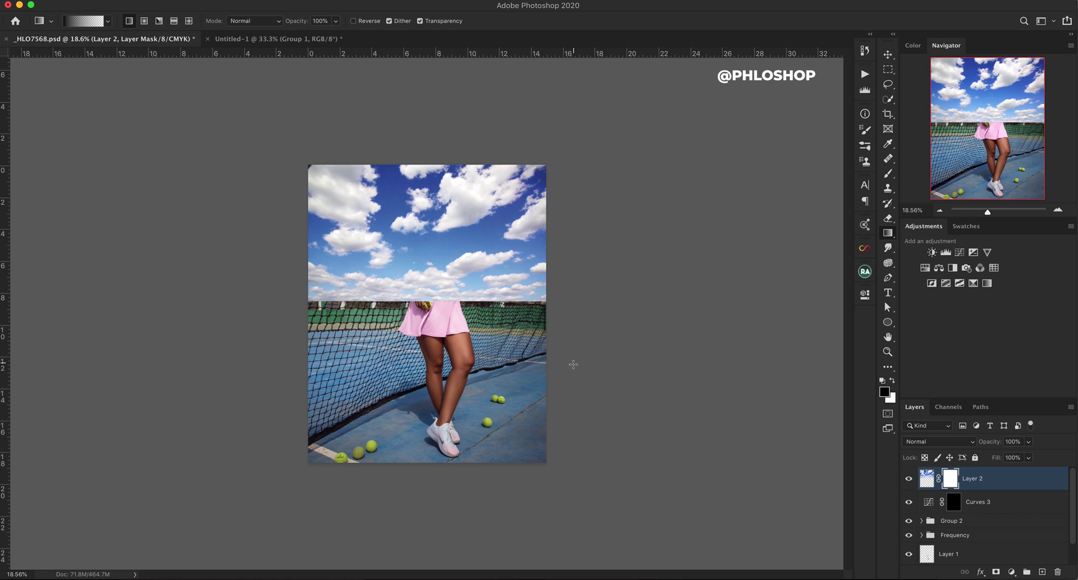
drag(423, 321, 428, 186)
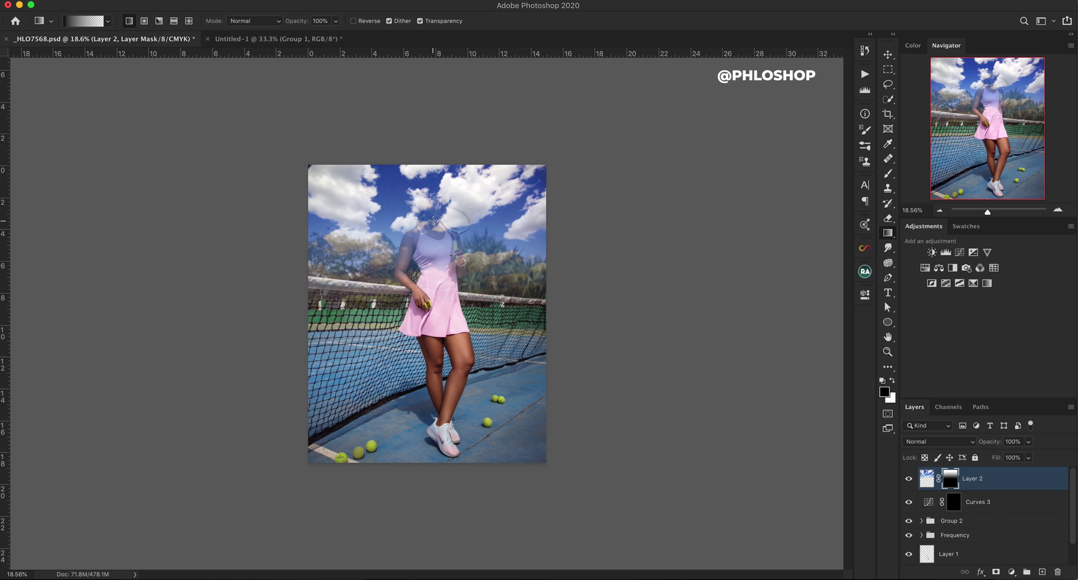
Step: Apply another upward black-to-transparent gradient on the clouds layer's mask, from the woman's waist to the top of the sky
key(z)
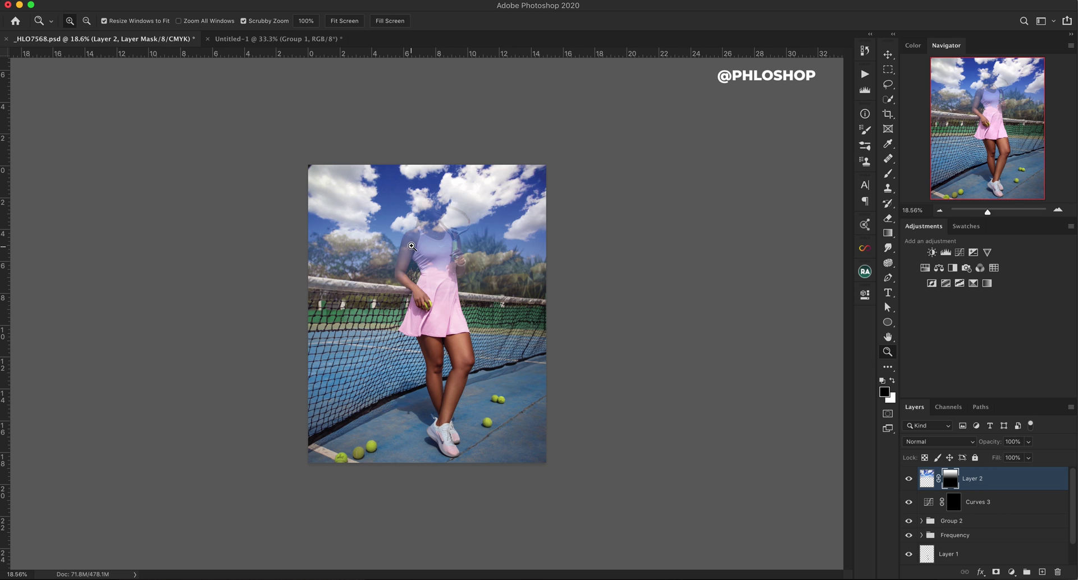
drag(427, 303, 450, 303)
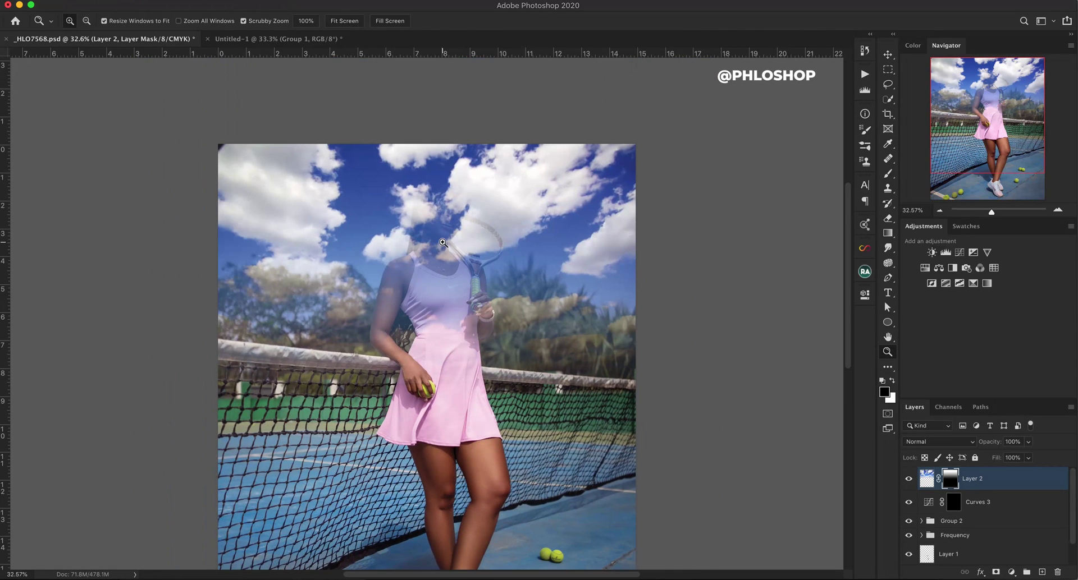
key(g)
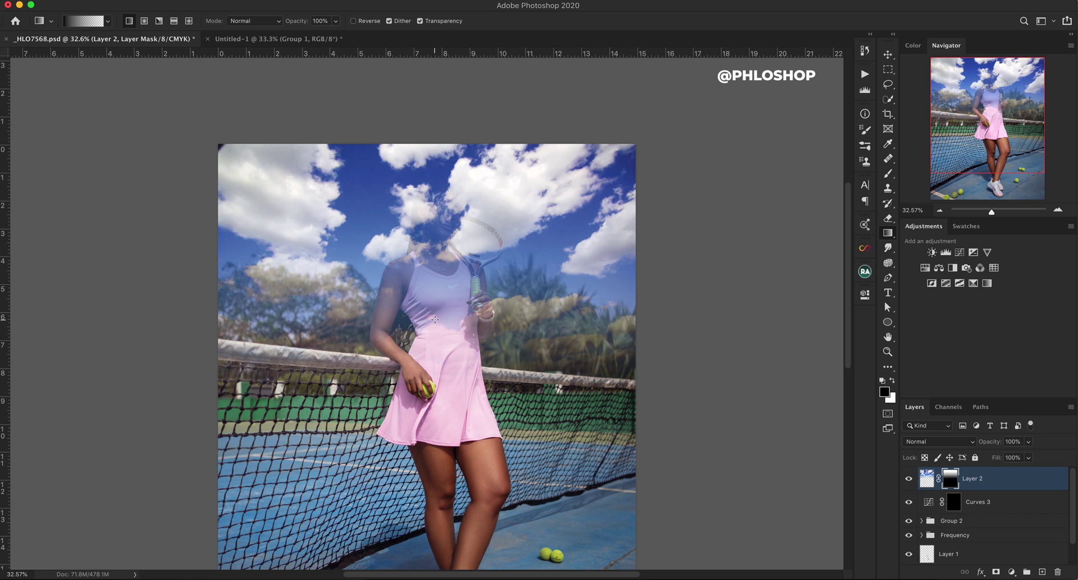
drag(430, 316, 429, 157)
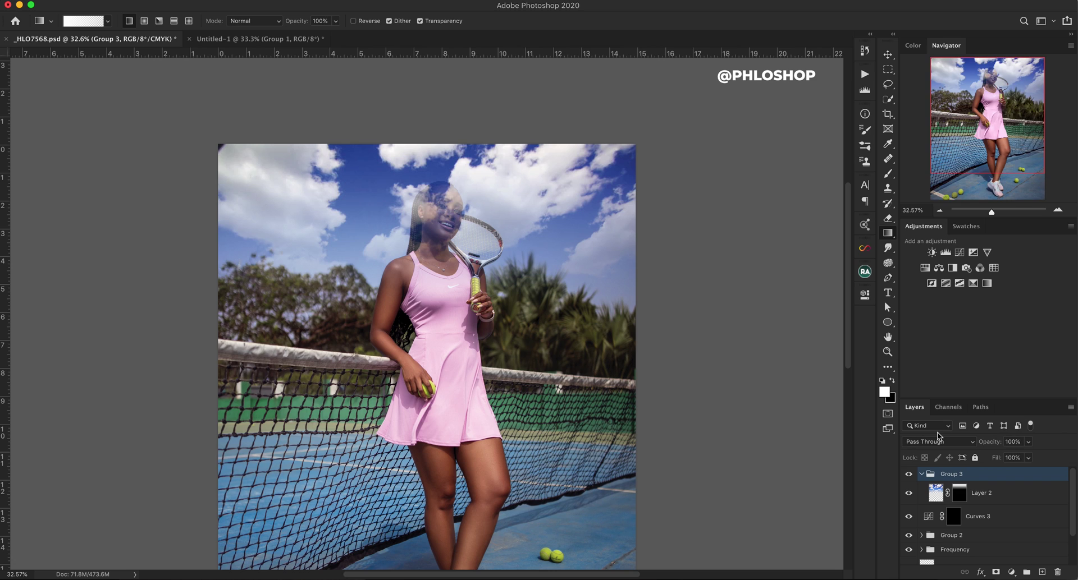
Step: Compare the photo with and without the group holding the clouds layer, and rename that group Clouds
click(921, 475)
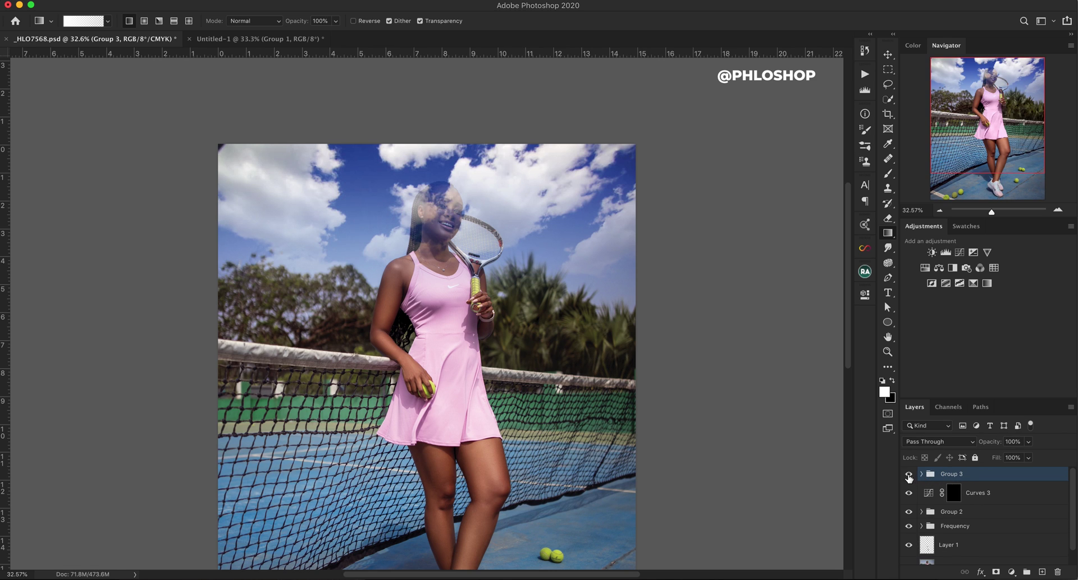
click(909, 474)
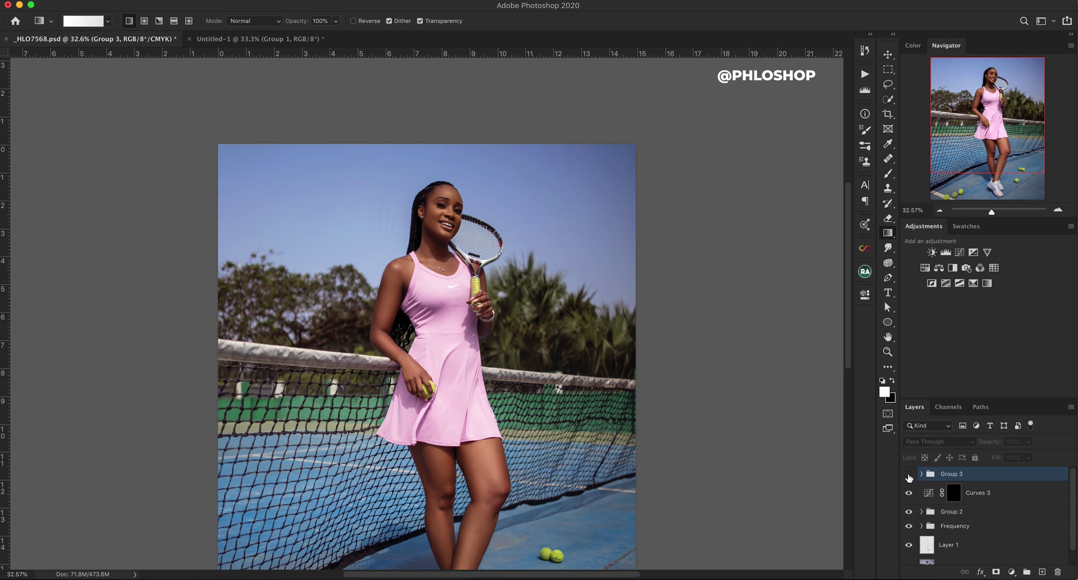
click(909, 476)
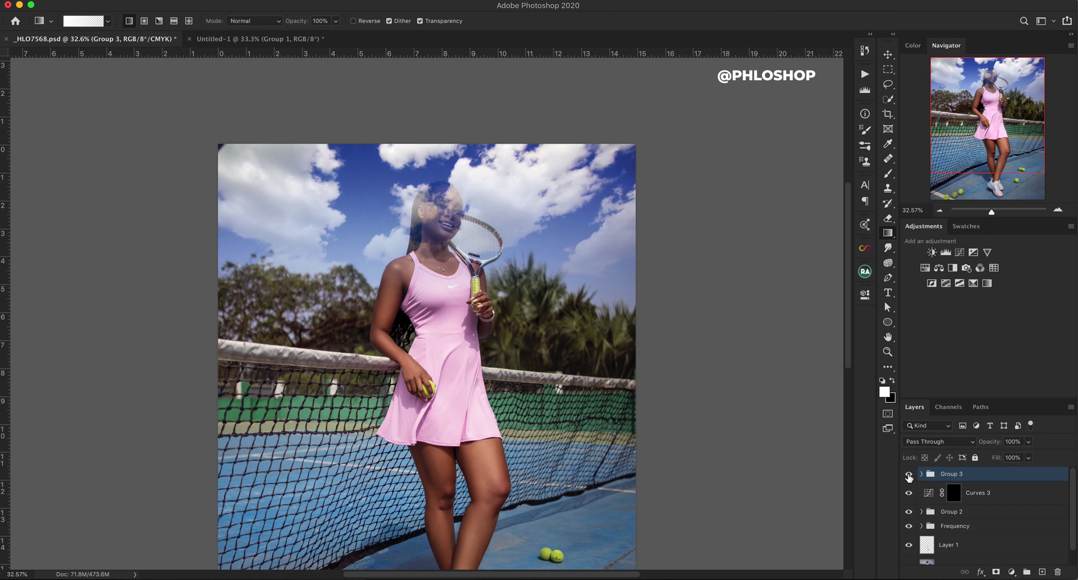
double_click(950, 474)
text(Clouds)
key(Return)
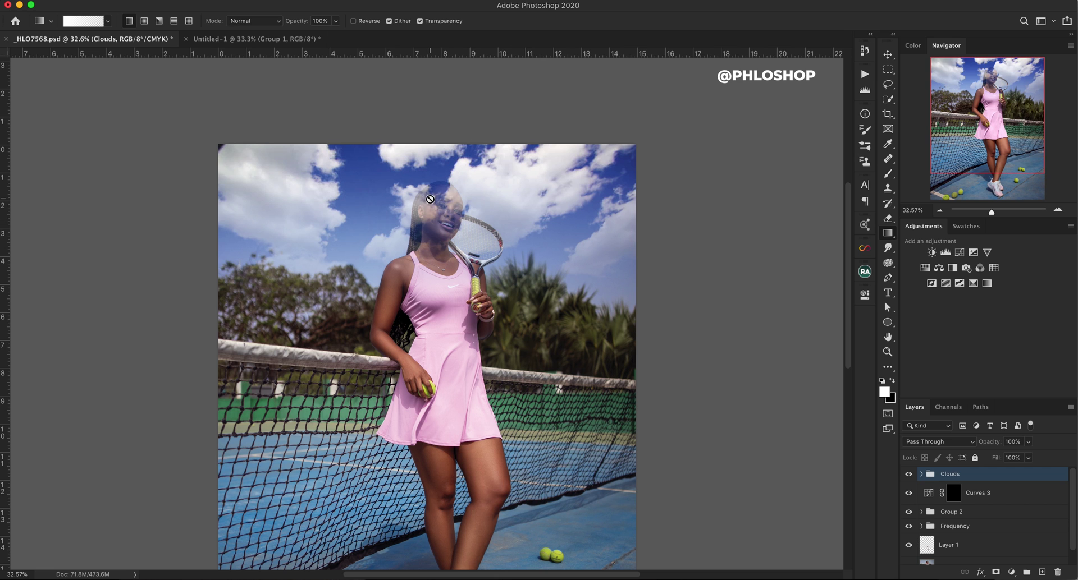
Step: Add a mask to the Clouds group and paint black over the woman's face, neck and hair to remove the clouds there
key(z)
drag(430, 200, 488, 191)
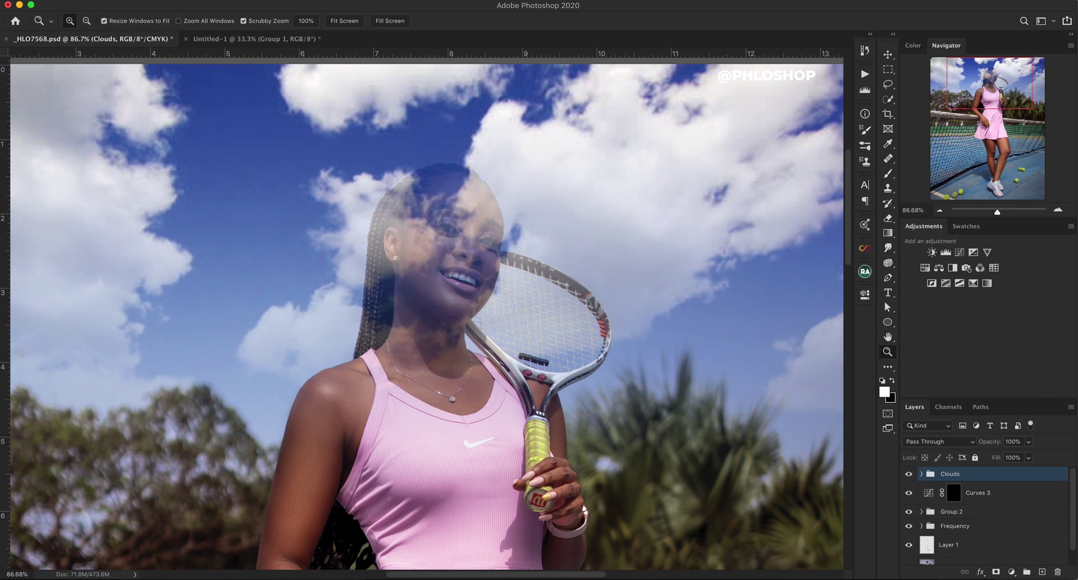
click(995, 572)
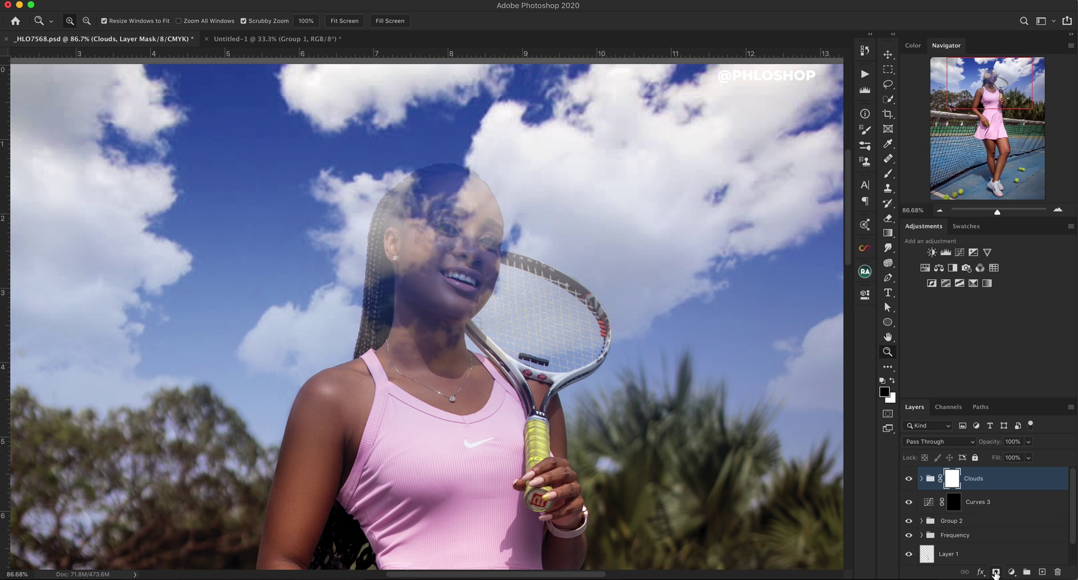
key(b)
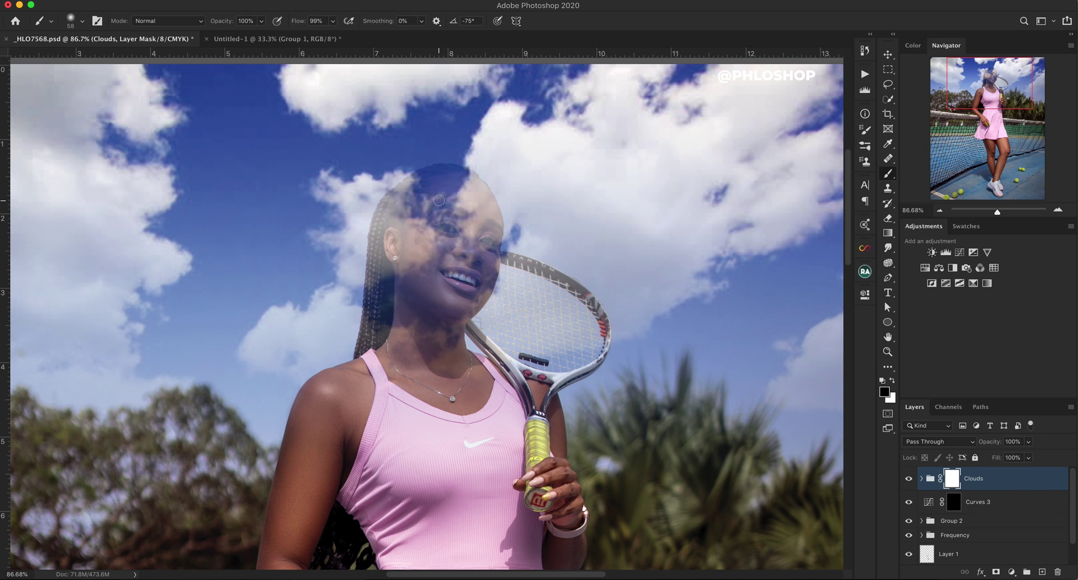
mouse_move(439, 199)
mouse_down()
mouse_move(422, 243)
mouse_move(430, 215)
mouse_move(460, 272)
mouse_move(472, 266)
mouse_move(481, 224)
mouse_move(454, 205)
mouse_move(424, 239)
mouse_move(421, 290)
mouse_up()
scroll(433, 297, down, 3)
scroll(433, 298, left, 1)
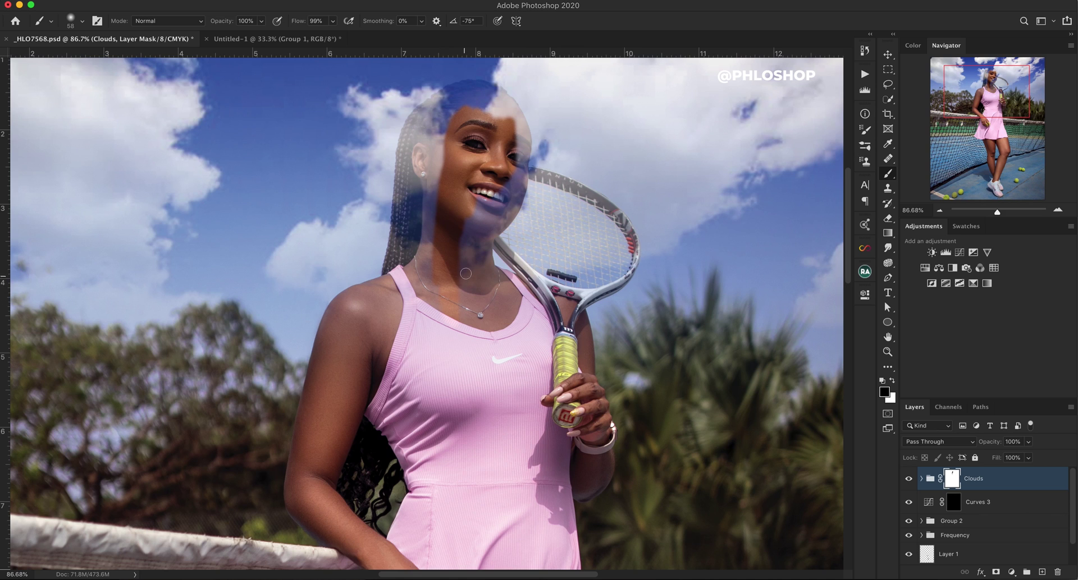
drag(471, 228, 494, 228)
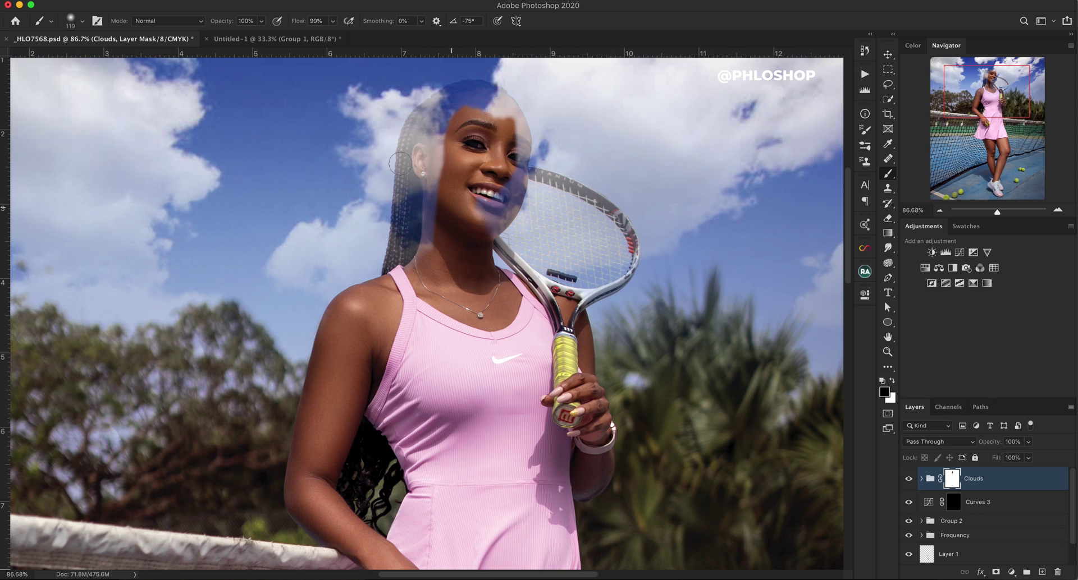
mouse_move(424, 163)
mouse_down()
mouse_move(393, 264)
mouse_move(425, 103)
mouse_move(443, 87)
mouse_move(488, 87)
mouse_move(528, 177)
mouse_move(497, 230)
mouse_move(477, 208)
mouse_up()
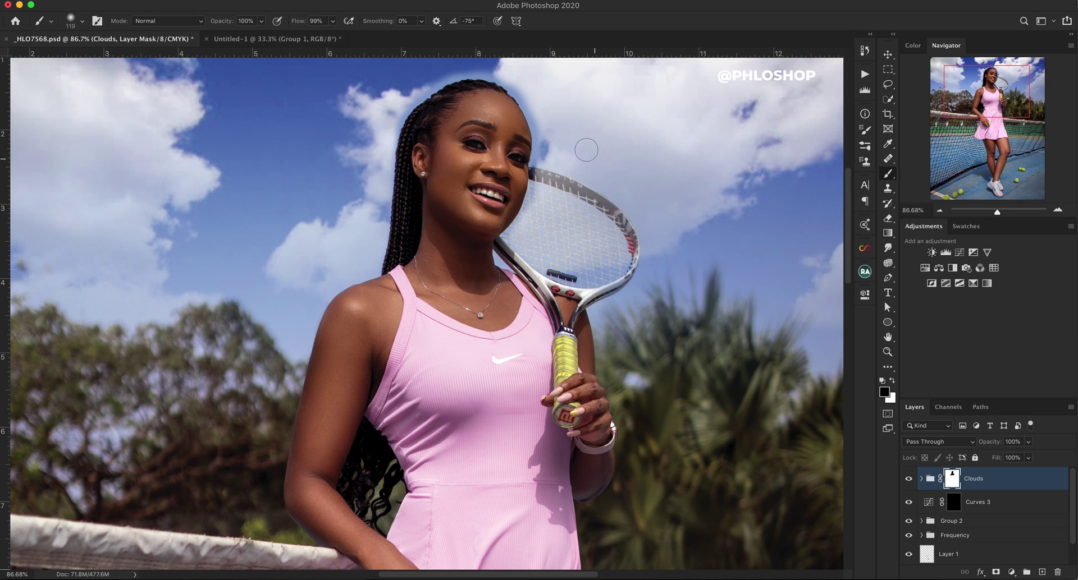
Step: Reduce the brush size to 35 and paint black over the racket on the Clouds group's mask
key(bracketleft)
key(bracketleft)
key(bracketleft)
key(bracketleft)
mouse_move(527, 171)
mouse_down()
mouse_move(627, 215)
mouse_move(633, 249)
mouse_up()
scroll(633, 249, up, 5)
drag(580, 286, 595, 275)
Step: Reduce the brush size to 28 and paint white on the Clouds group's mask along the woman's forehead and cheek edge to restore the clouds
scroll(596, 275, down, 10)
scroll(595, 275, left, 6)
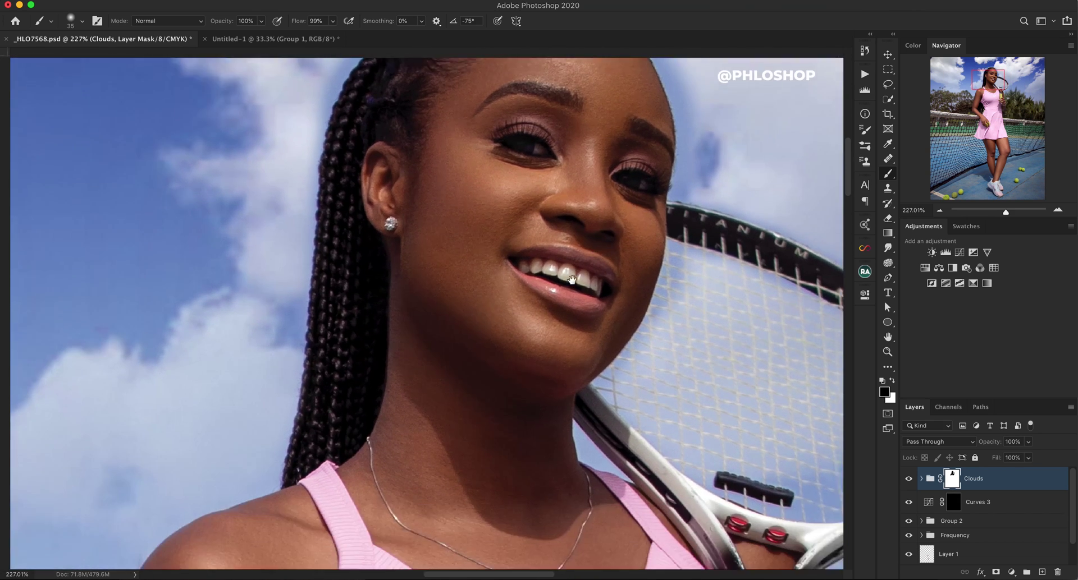
scroll(591, 229, up, 8)
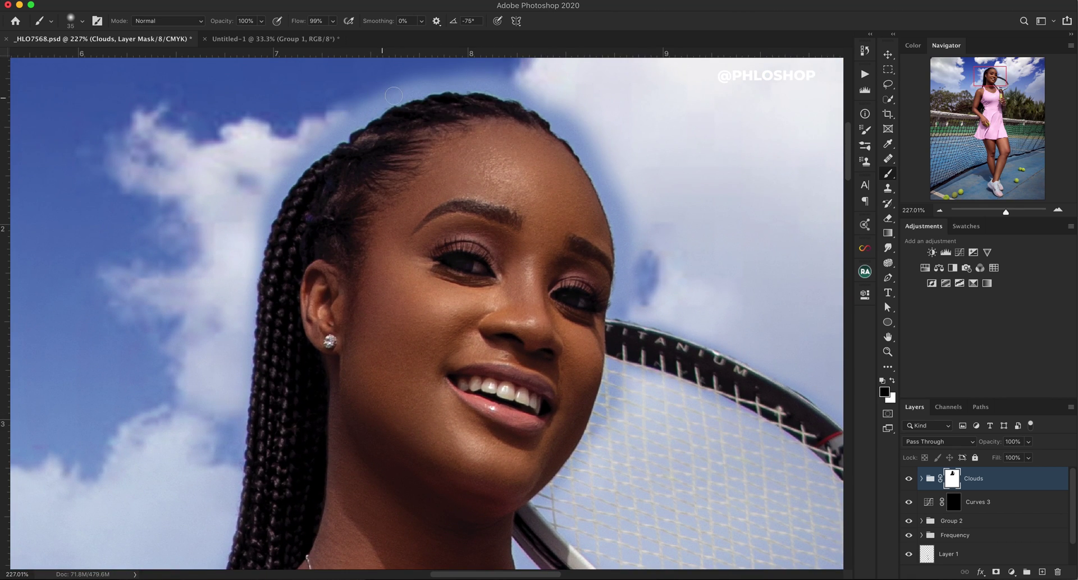
mouse_move(452, 268)
mouse_down()
mouse_move(437, 284)
mouse_move(410, 286)
mouse_up()
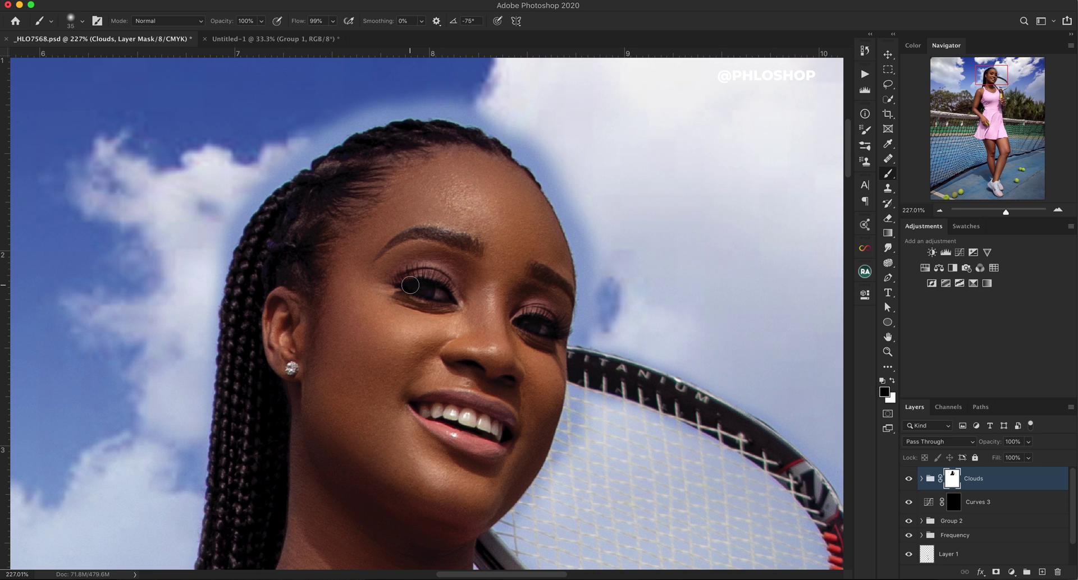
click(892, 382)
mouse_move(554, 183)
mouse_down()
mouse_move(542, 153)
mouse_move(585, 206)
mouse_move(562, 183)
mouse_move(579, 171)
mouse_move(557, 162)
mouse_up()
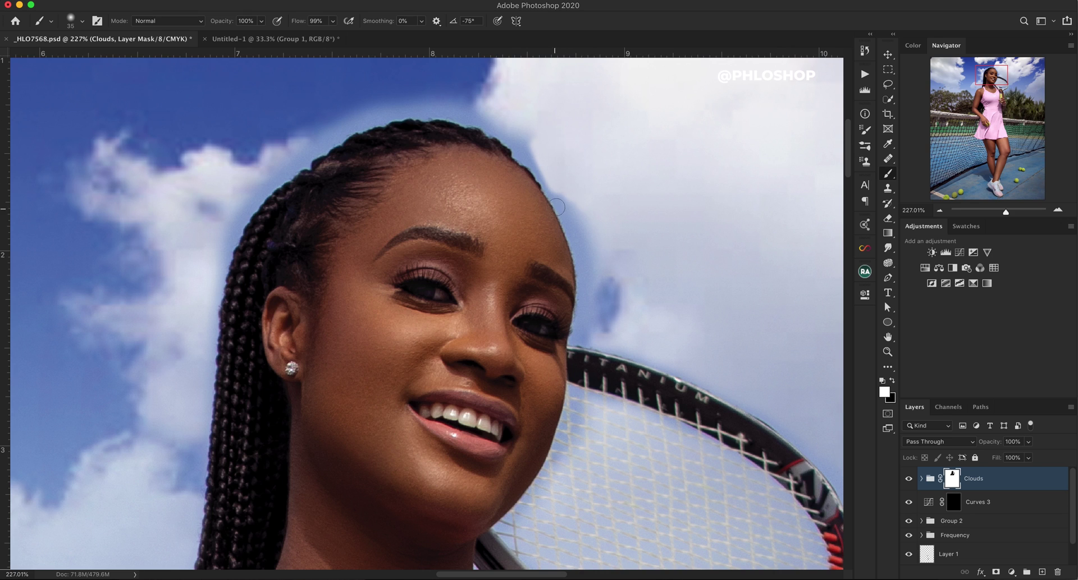
mouse_move(555, 210)
mouse_down()
mouse_move(563, 183)
mouse_move(588, 247)
mouse_up()
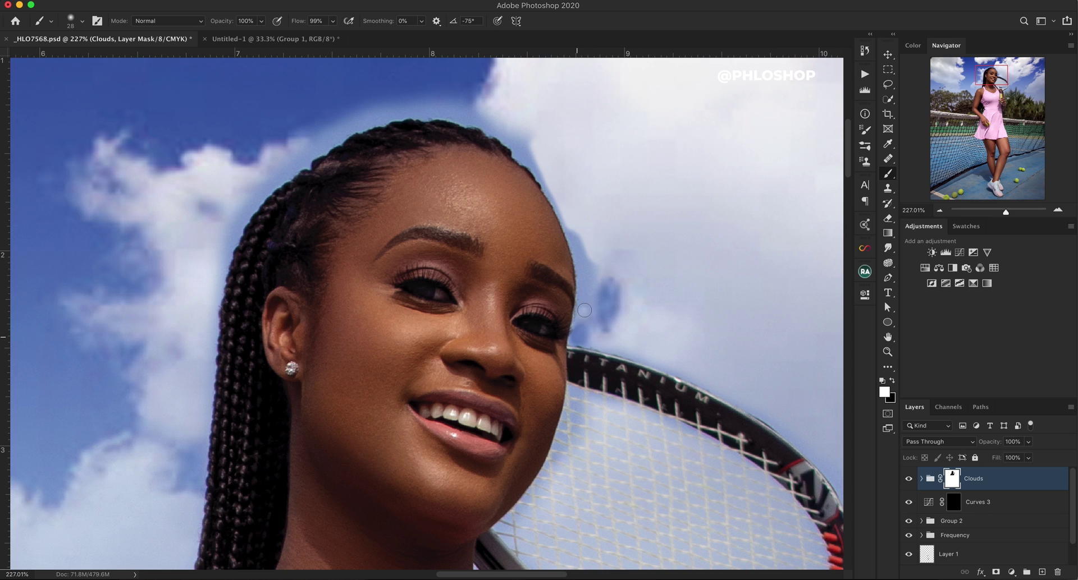
mouse_move(584, 310)
mouse_down()
mouse_move(579, 323)
mouse_move(596, 269)
mouse_move(585, 235)
mouse_move(585, 303)
mouse_move(571, 221)
mouse_move(577, 280)
mouse_up()
key(super+r)
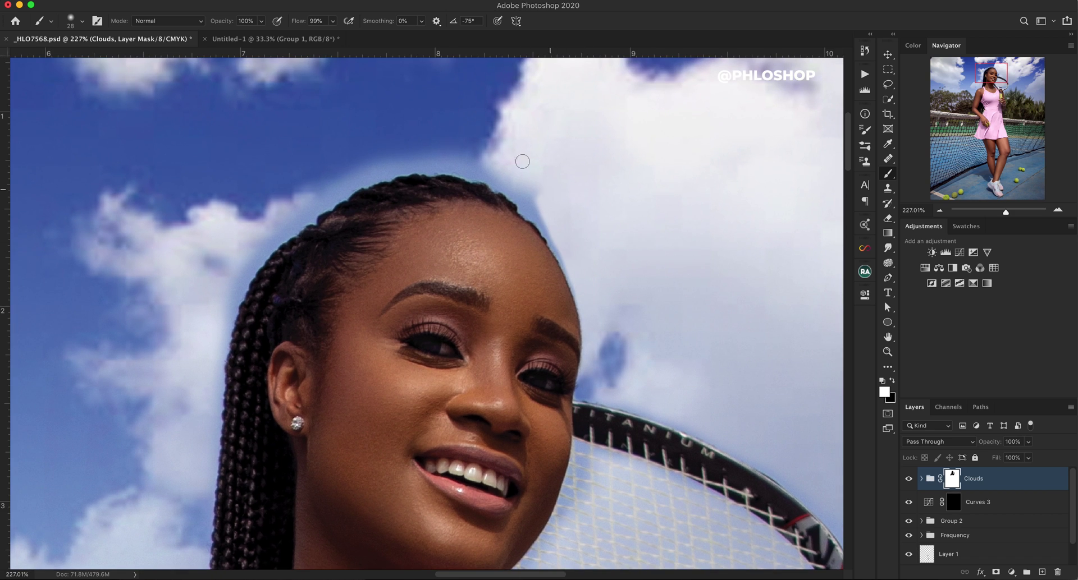
drag(525, 194, 575, 275)
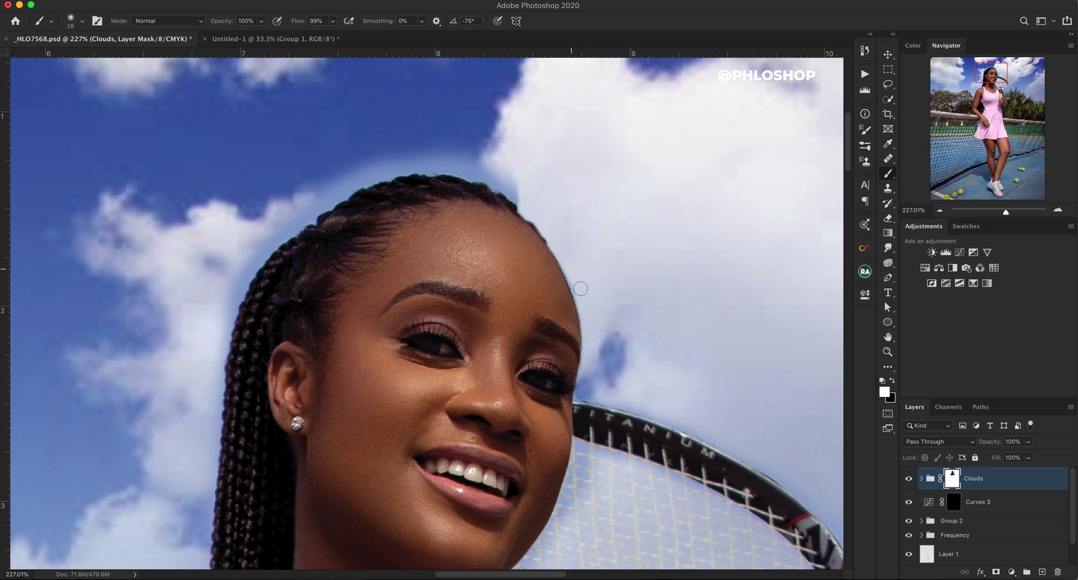
Step: Increase the brush size to 42 and paint white on the Clouds group's mask along the crown of her head and outer braids
mouse_move(533, 201)
mouse_down()
mouse_move(513, 167)
mouse_move(492, 145)
mouse_move(507, 166)
mouse_move(493, 187)
mouse_move(509, 192)
mouse_move(483, 169)
mouse_move(494, 180)
mouse_move(476, 163)
mouse_up()
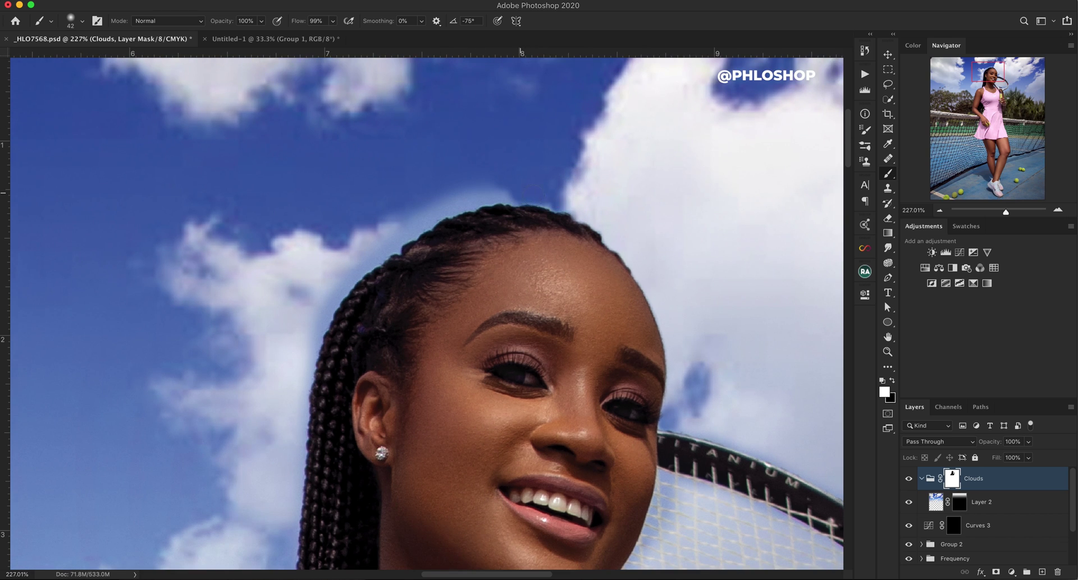
mouse_move(515, 195)
mouse_down()
mouse_move(559, 200)
mouse_move(479, 191)
mouse_move(417, 210)
mouse_up()
mouse_move(356, 239)
mouse_down()
mouse_move(423, 218)
mouse_move(405, 234)
mouse_up()
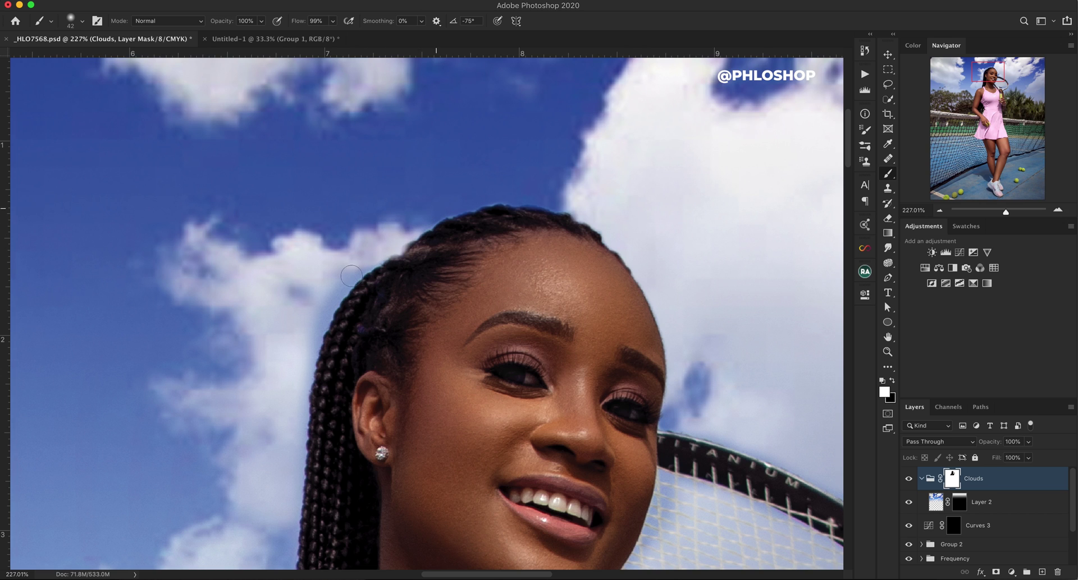
mouse_move(351, 276)
mouse_down()
mouse_move(329, 286)
mouse_move(357, 269)
mouse_move(311, 337)
mouse_move(290, 455)
mouse_up()
key(z)
scroll(417, 328, down, 6)
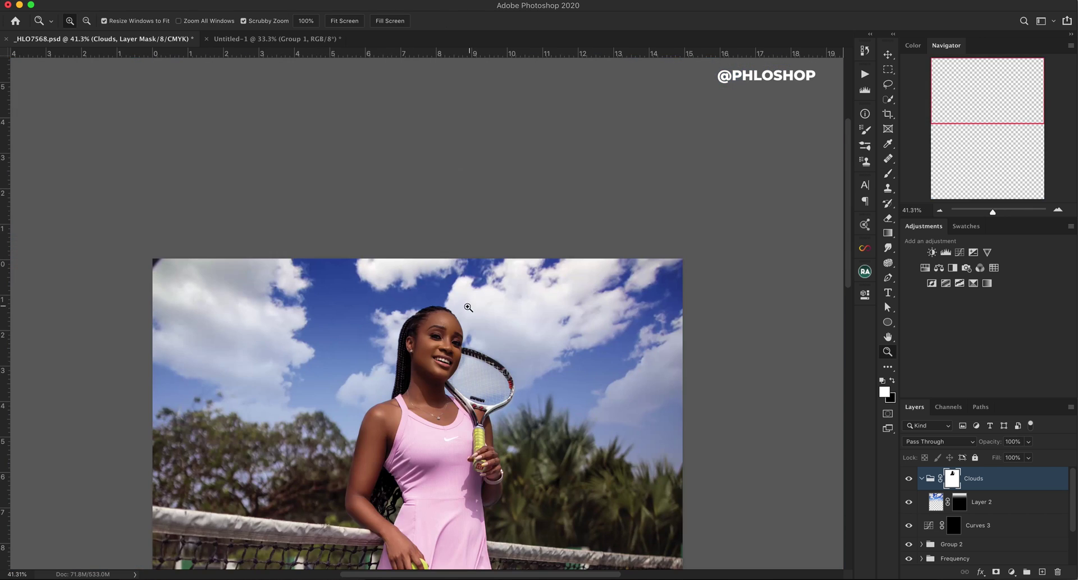
scroll(452, 314, down, 4)
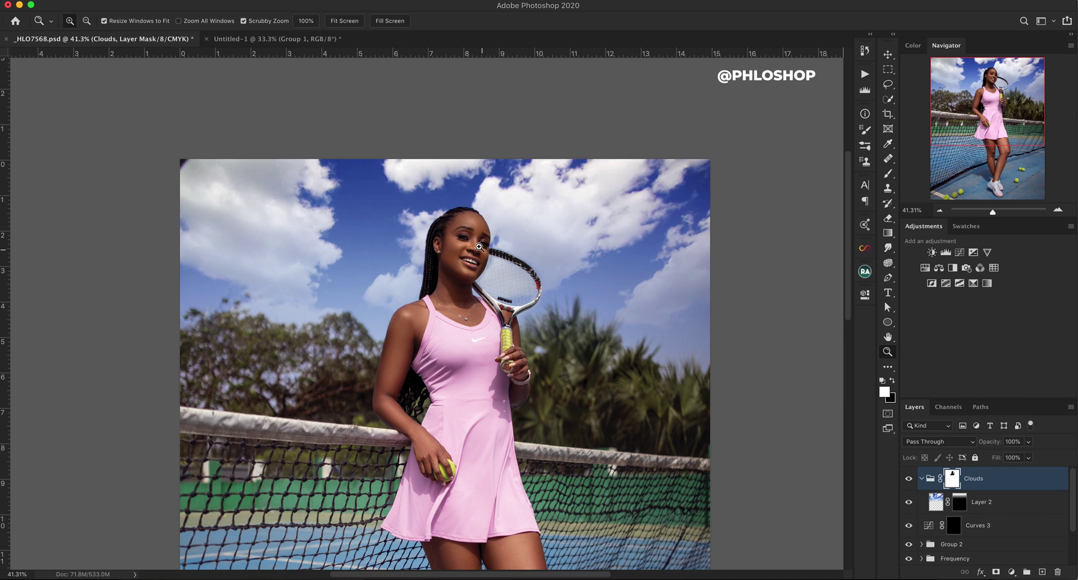
Step: Paint white on the Clouds group's mask along the woman's jaw, inside the racket head
mouse_move(482, 228)
mouse_down()
mouse_move(526, 284)
mouse_move(674, 254)
mouse_up()
key(b)
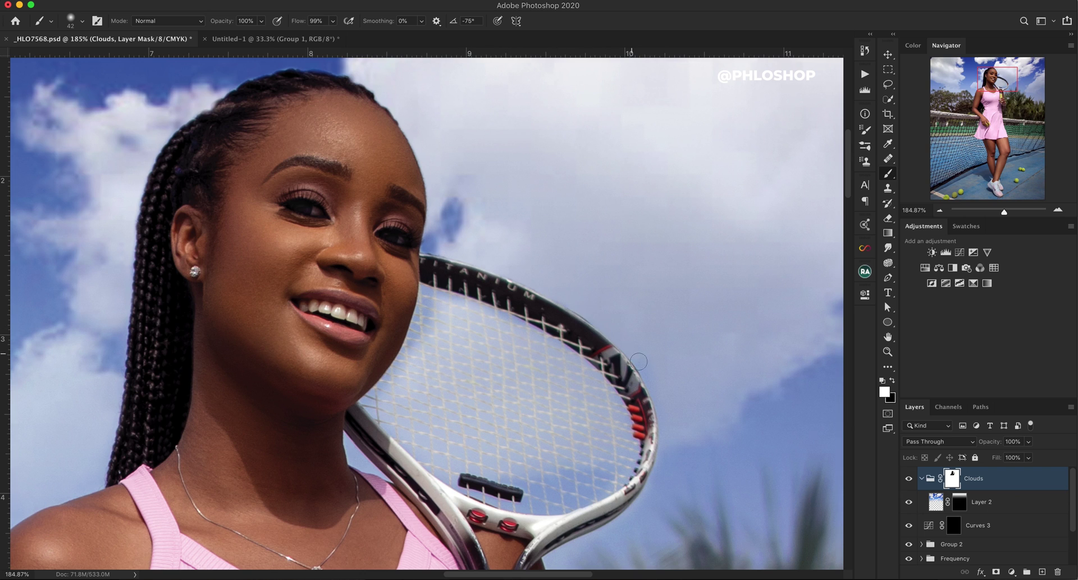
mouse_move(424, 325)
mouse_down()
mouse_move(435, 294)
mouse_move(525, 329)
mouse_move(424, 309)
mouse_move(374, 400)
mouse_up()
key(x)
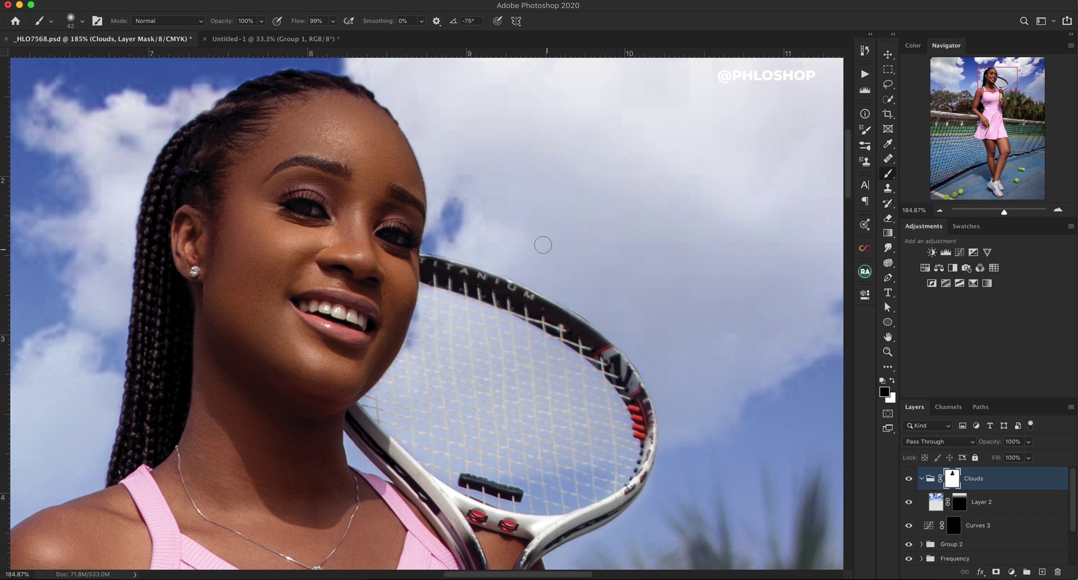
key(x)
key(z)
alt+click(461, 248)
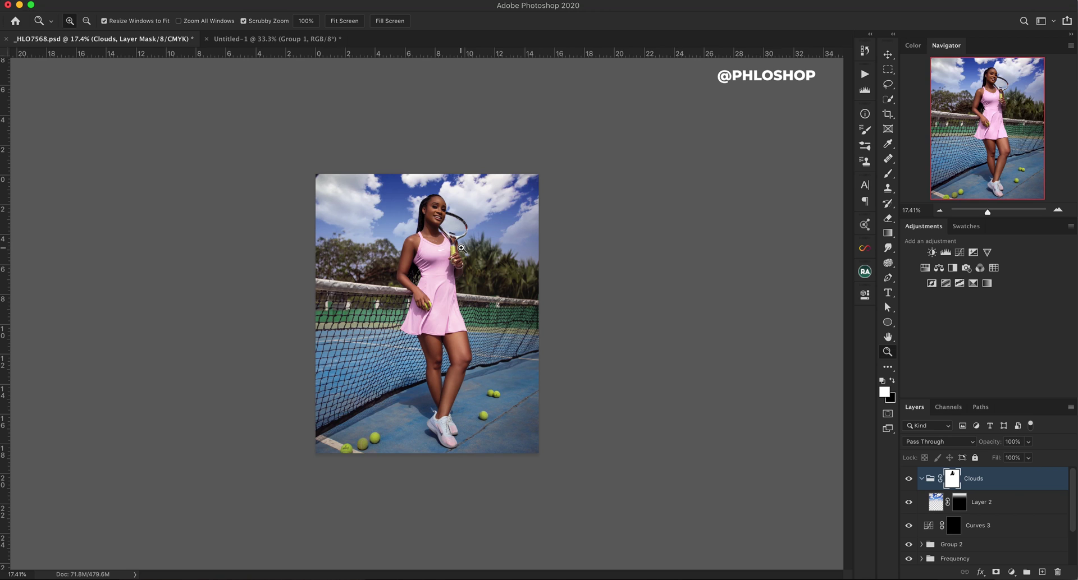
drag(405, 197, 417, 193)
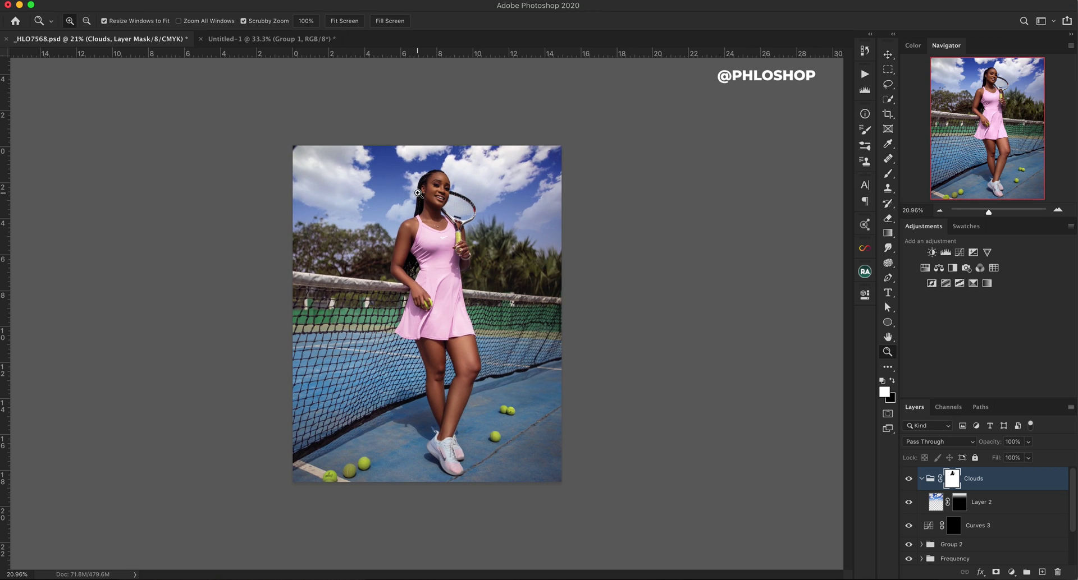
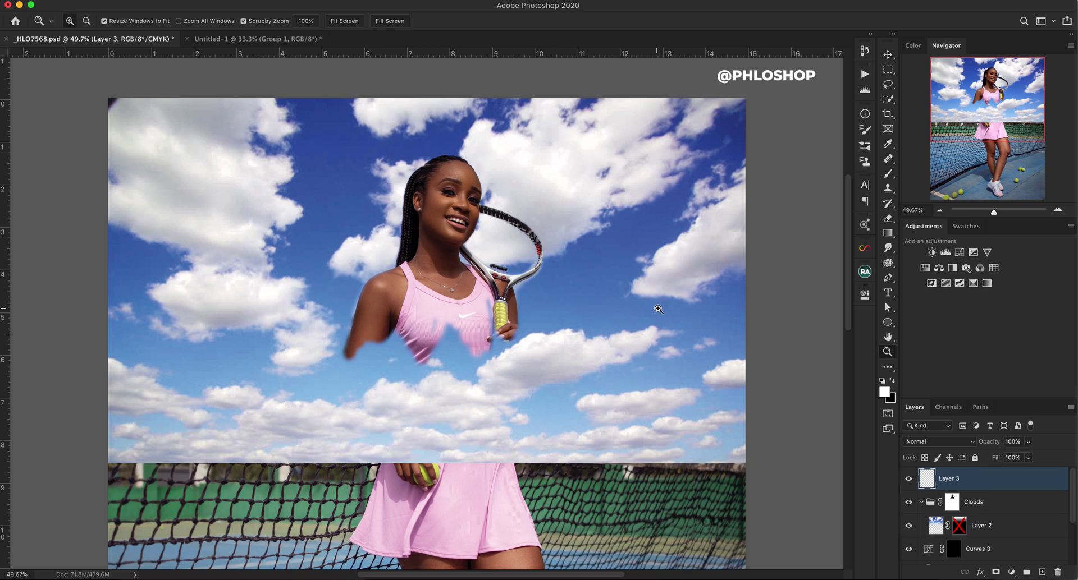
Step: Set the foreground color to ff0000 and mark a downward light arrow on the forehead, the neck shadow and shadow-edge curves on Layer 3
click(884, 391)
text(ff0000)
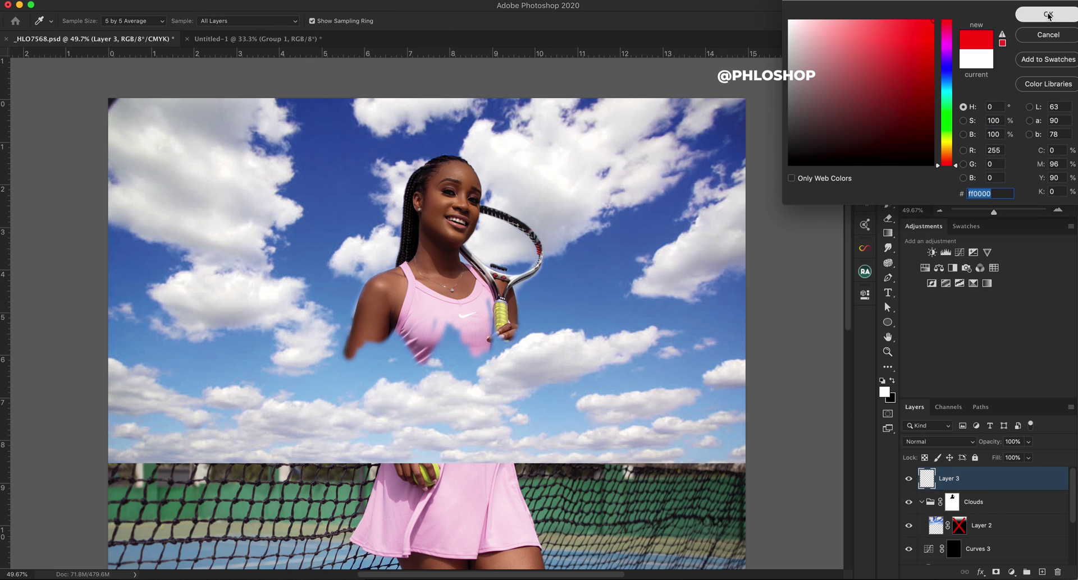
key(Return)
key(b)
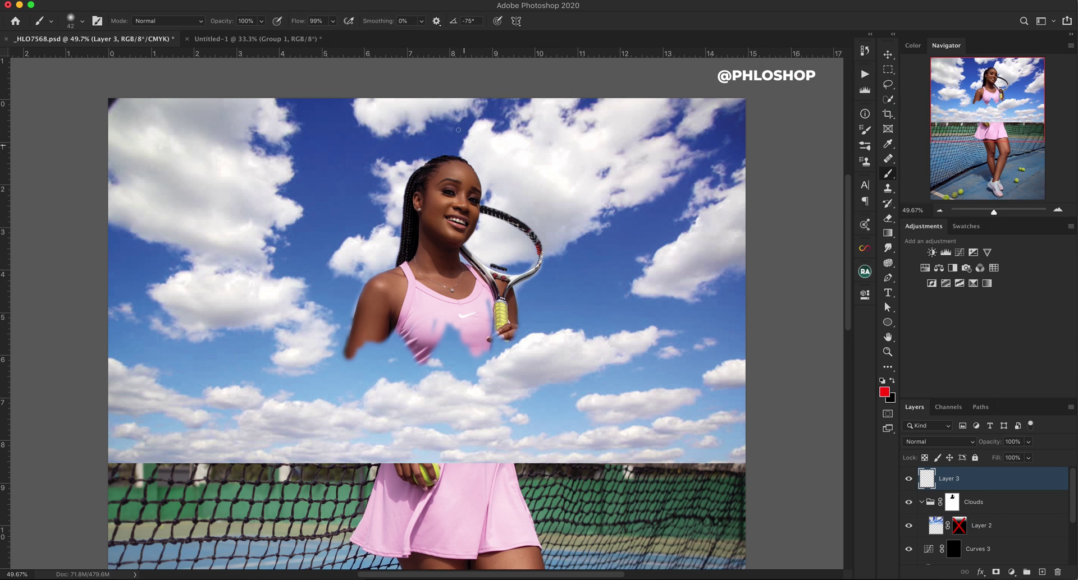
drag(454, 182, 453, 135)
drag(443, 169, 459, 184)
drag(427, 247, 462, 268)
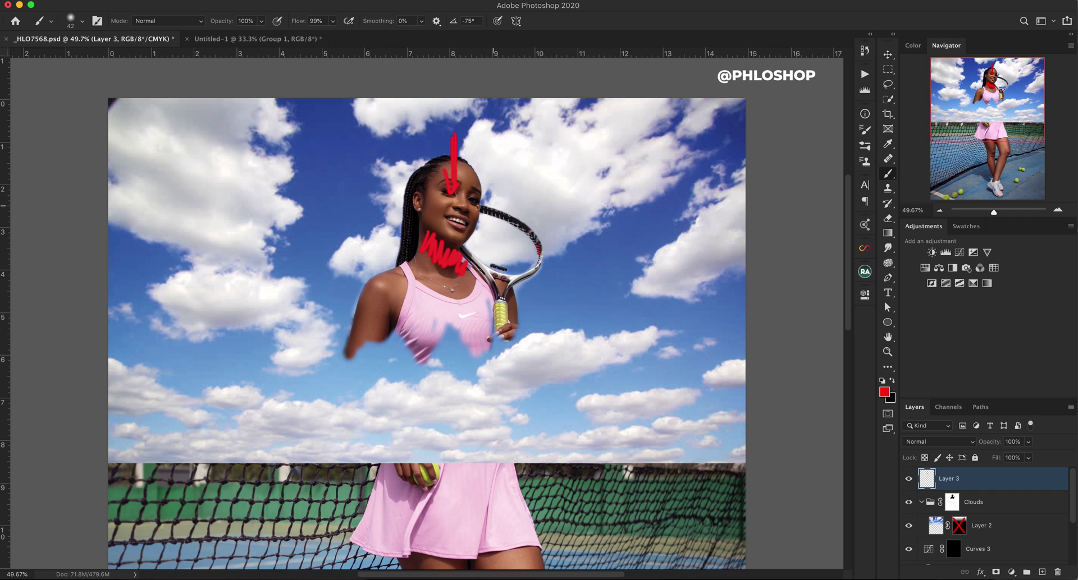
drag(432, 185, 489, 191)
mouse_move(426, 240)
mouse_down()
mouse_move(455, 257)
mouse_move(474, 231)
mouse_up()
Step: Mark the shadow edge with red curves on the skirt, below its hem and on the leg above the knee
scroll(401, 281, down, 10)
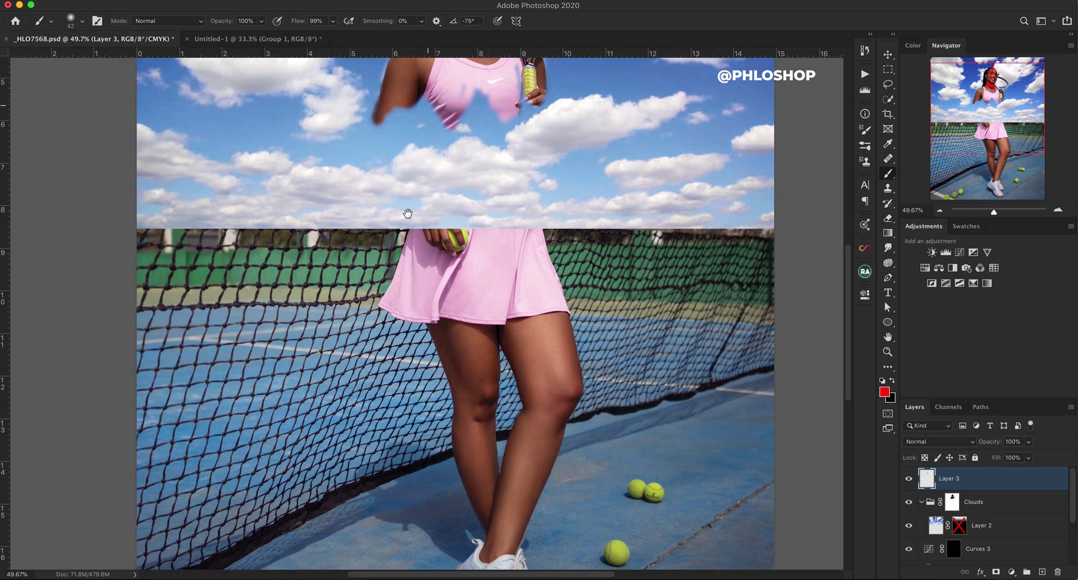
scroll(408, 213, down, 2)
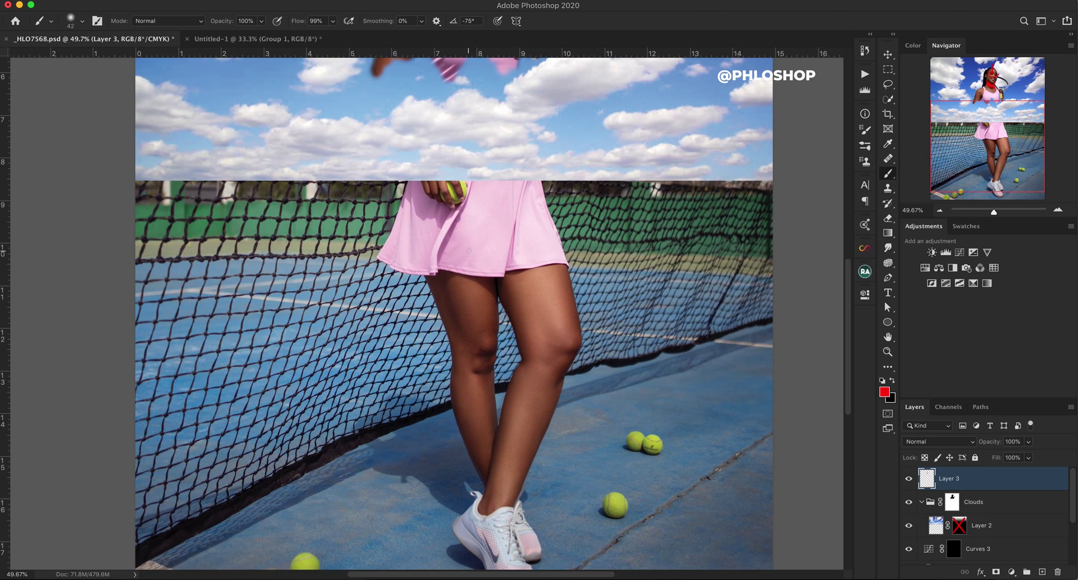
mouse_move(466, 249)
mouse_down()
mouse_move(494, 263)
mouse_move(527, 241)
mouse_up()
drag(462, 274, 513, 275)
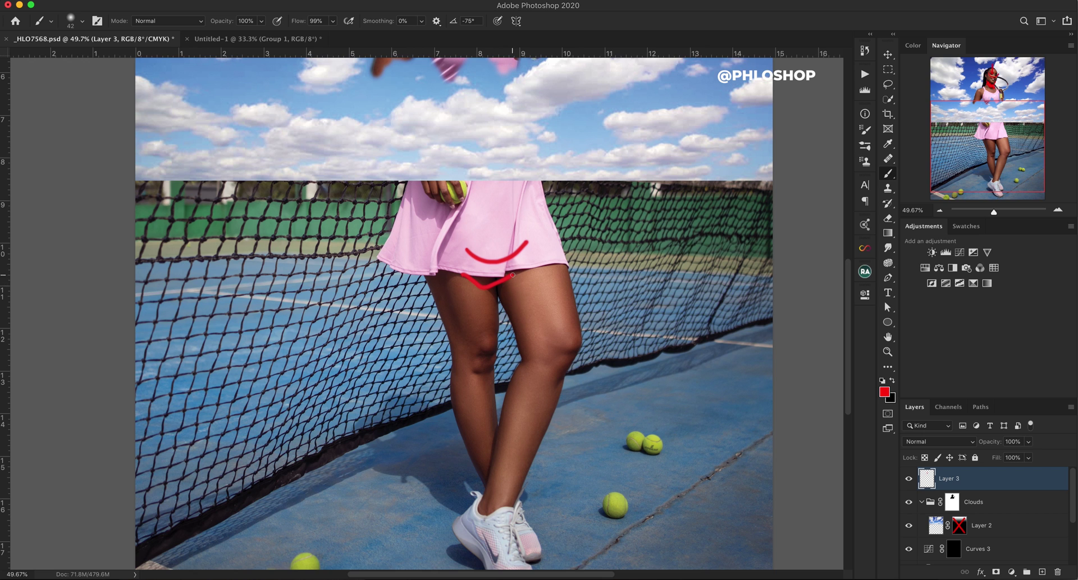
mouse_move(471, 325)
mouse_down()
mouse_move(480, 339)
mouse_move(505, 325)
mouse_move(482, 356)
mouse_move(497, 347)
mouse_up()
Step: Draw two pairs of red curved and zigzag lines over the large cloud beside the woman on Layer 3
scroll(496, 347, up, 10)
key(super+r)
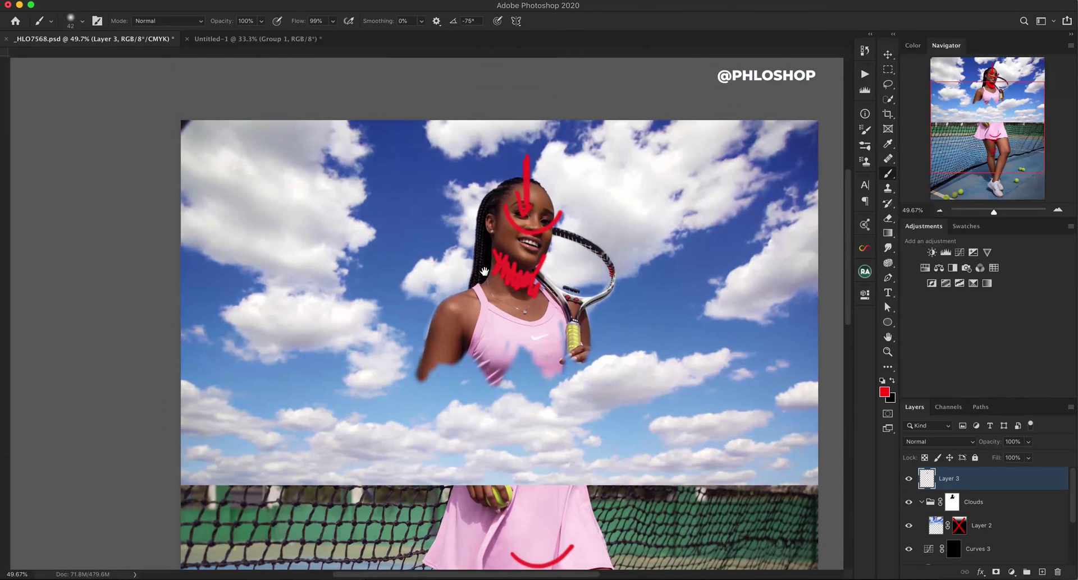
key(super+r)
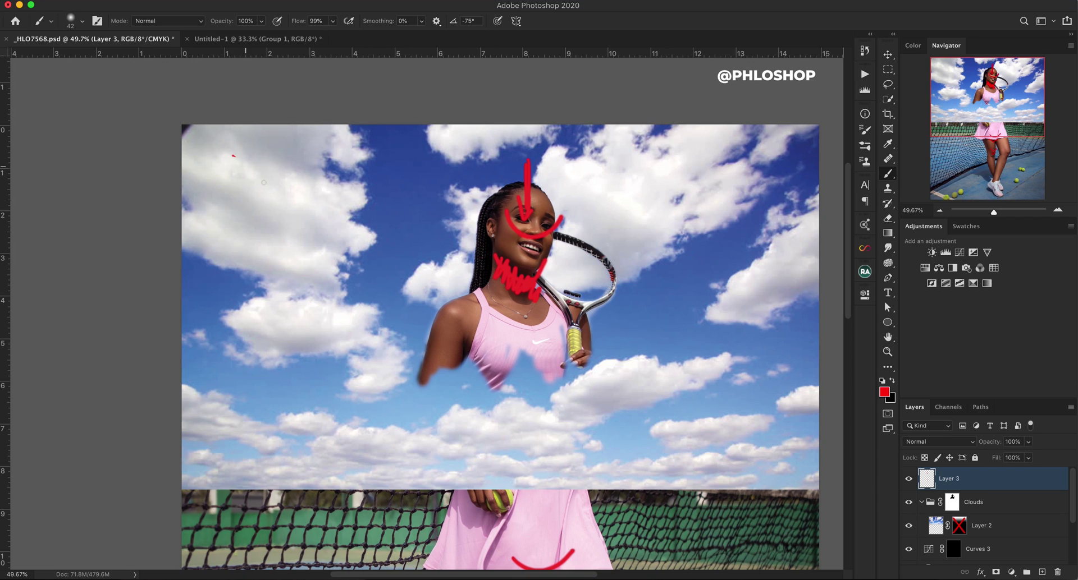
drag(246, 167, 336, 194)
mouse_move(212, 179)
mouse_down()
mouse_move(267, 216)
mouse_move(346, 235)
mouse_up()
mouse_move(203, 226)
mouse_down()
mouse_move(262, 258)
mouse_move(340, 268)
mouse_up()
mouse_move(225, 247)
mouse_down()
mouse_move(274, 276)
mouse_move(339, 289)
mouse_up()
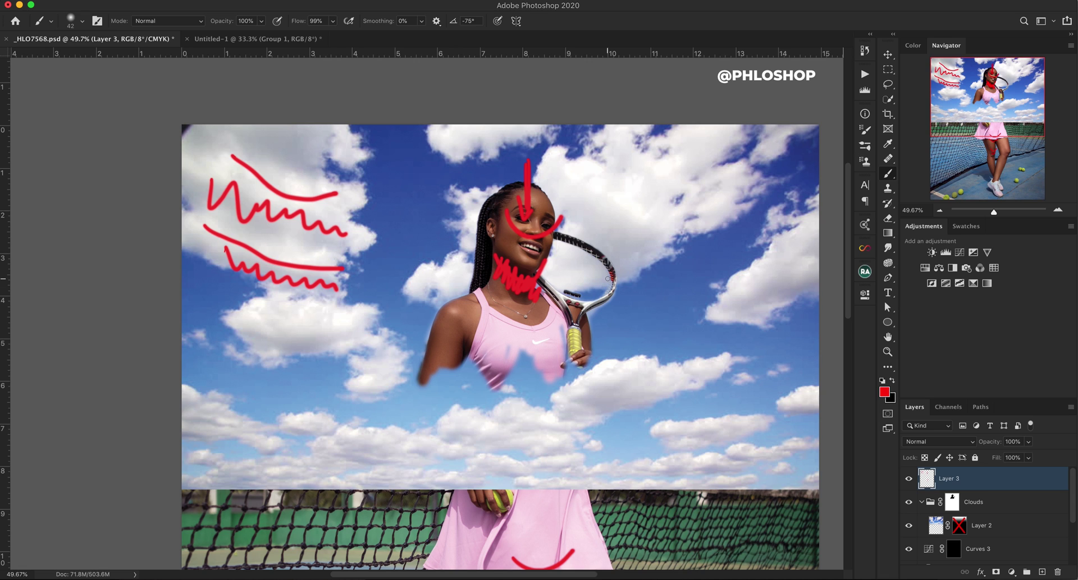
Step: Delete the layer holding the red marks and re-enable the mask on Layer 2
key(Delete)
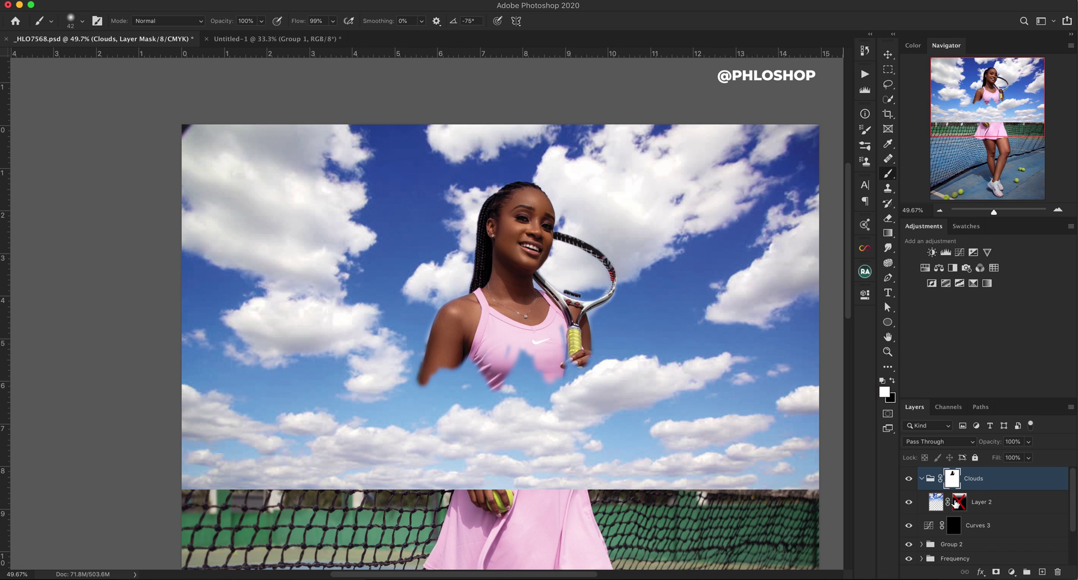
shift+click(959, 502)
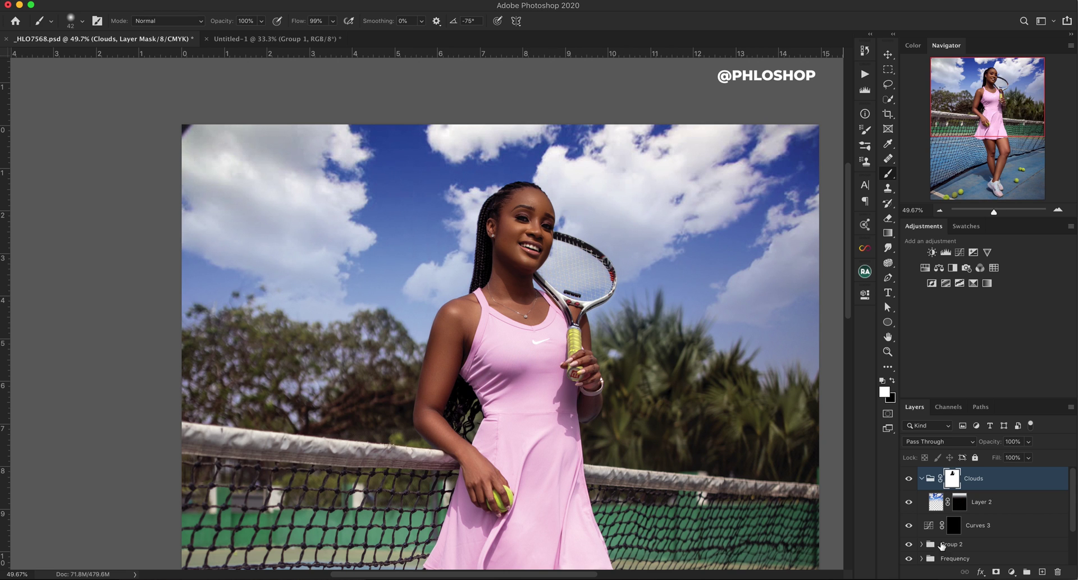
Step: Start a Gaussian Blur on the cloud image of Layer 2, targeting the image rather than its mask
click(935, 505)
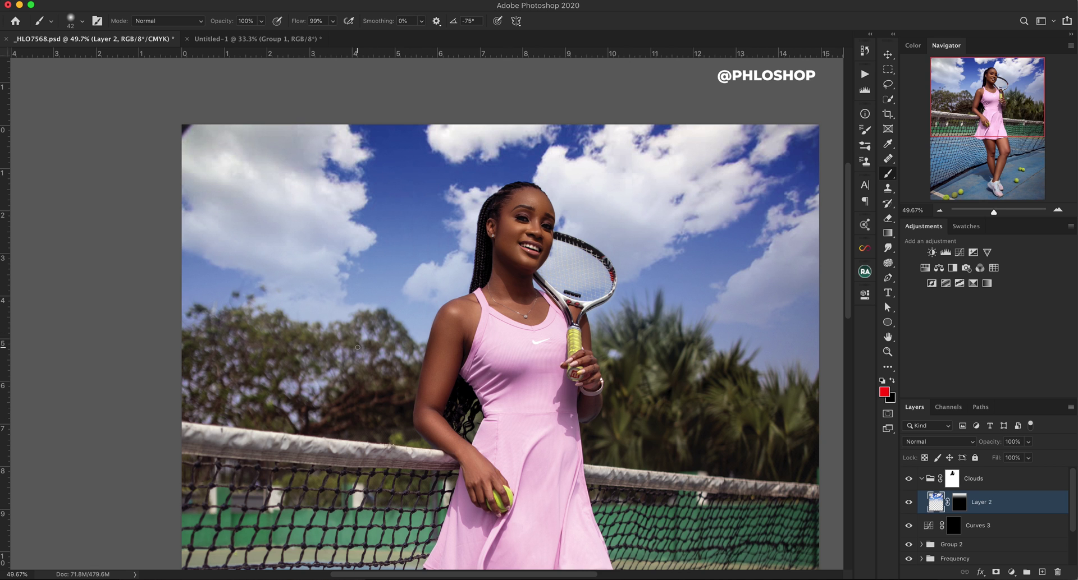
key(z)
drag(360, 349, 387, 337)
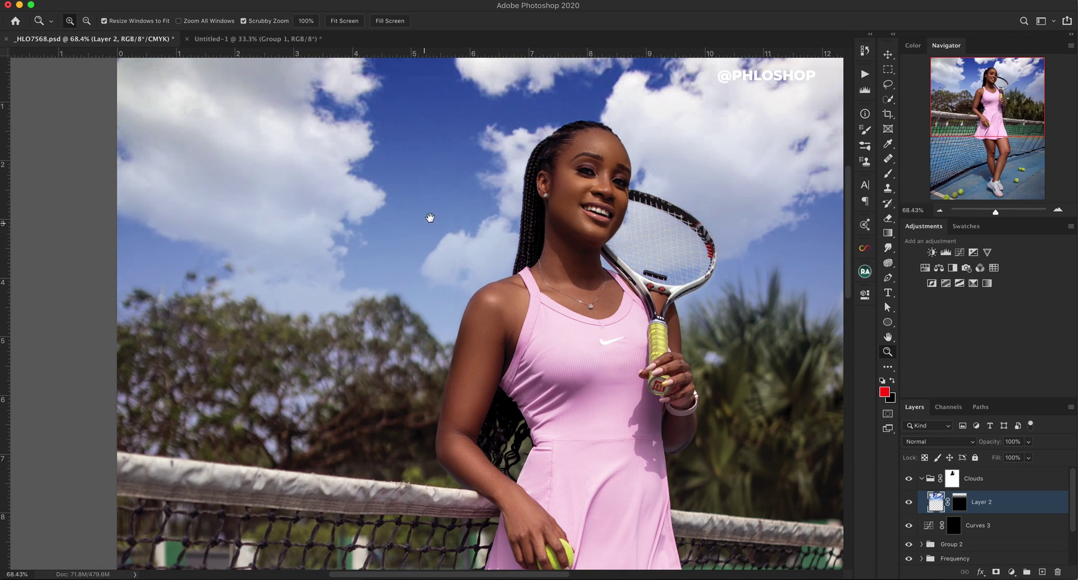
drag(428, 216, 410, 294)
key(ctrl+r)
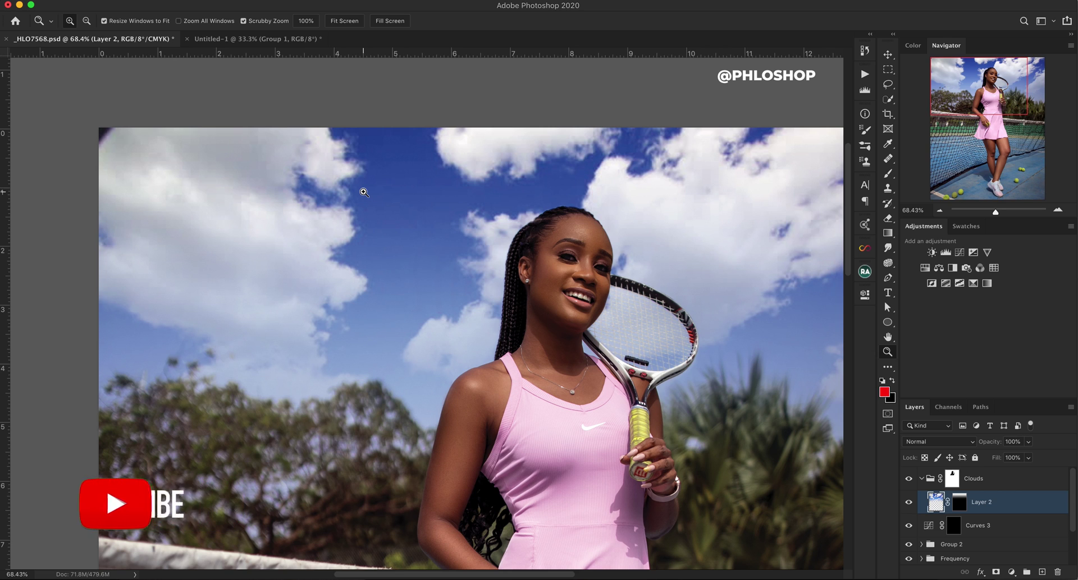
click(2, 0)
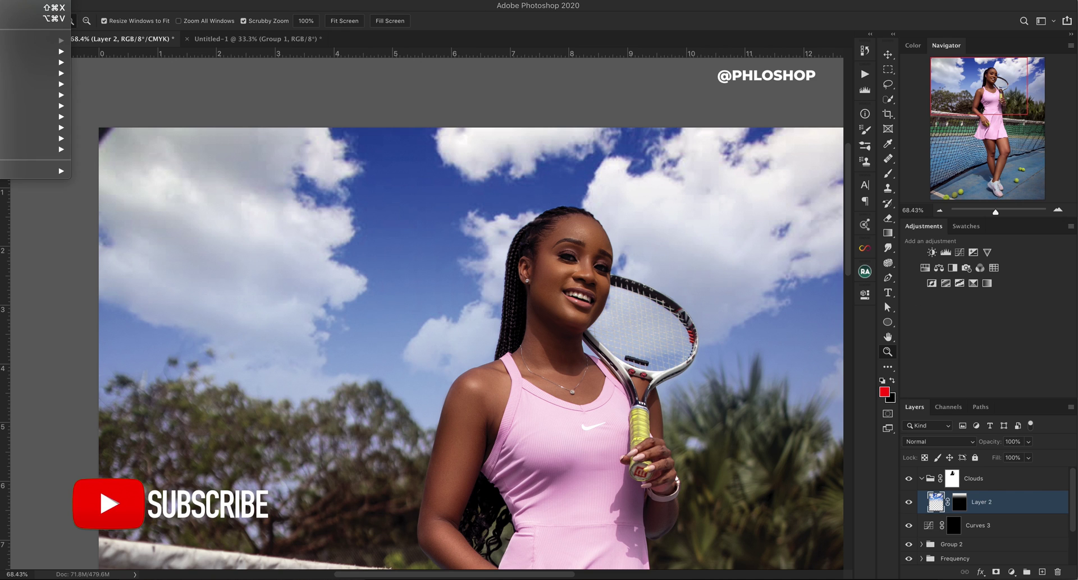
mouse_move(15, 51)
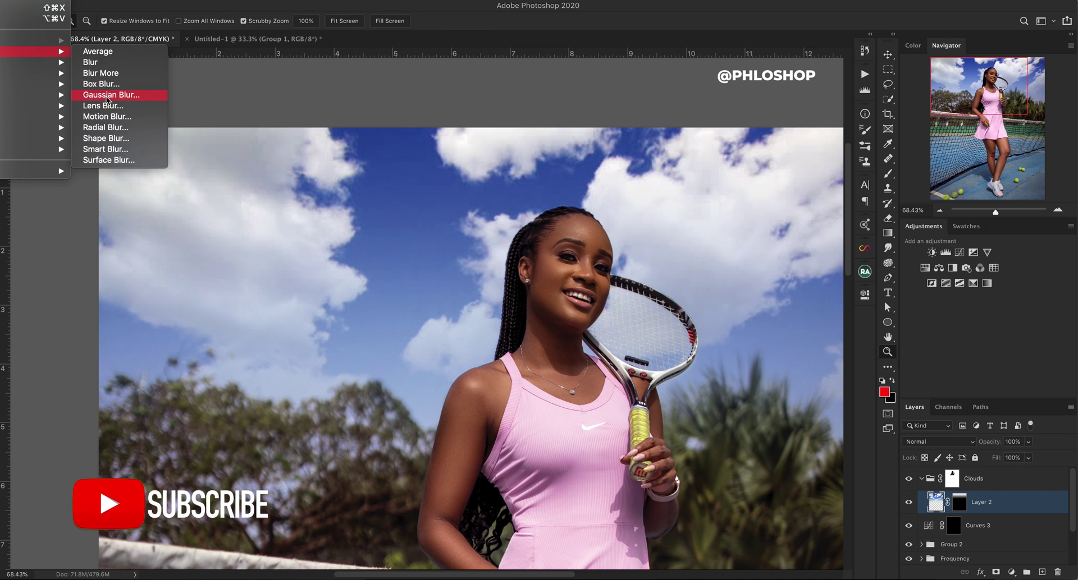
click(108, 95)
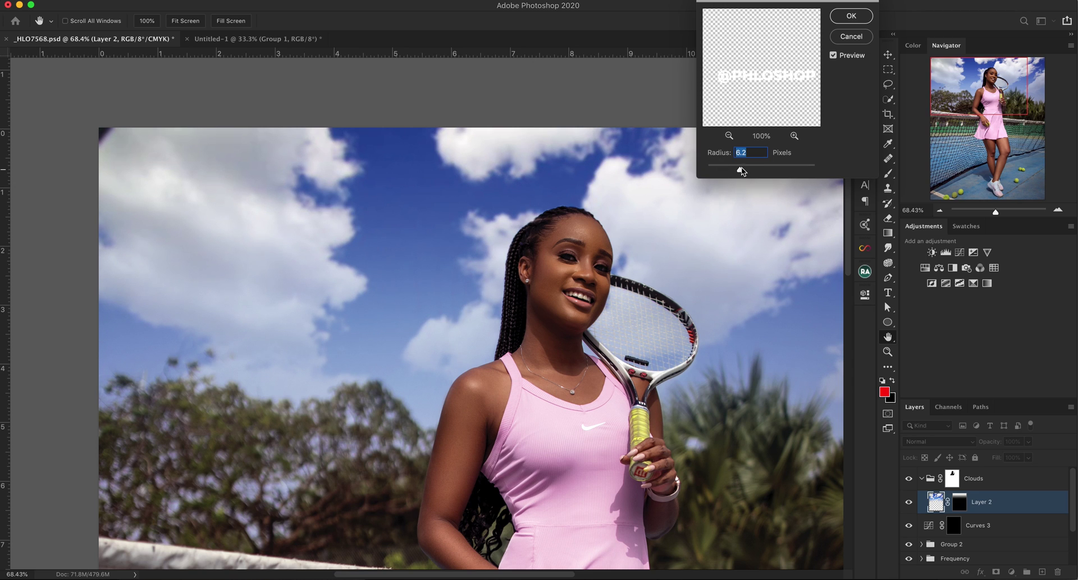
Step: Blur the clouds with a radius slightly above 5.6 pixels, comparing the preview off and on before applying
drag(741, 170, 807, 170)
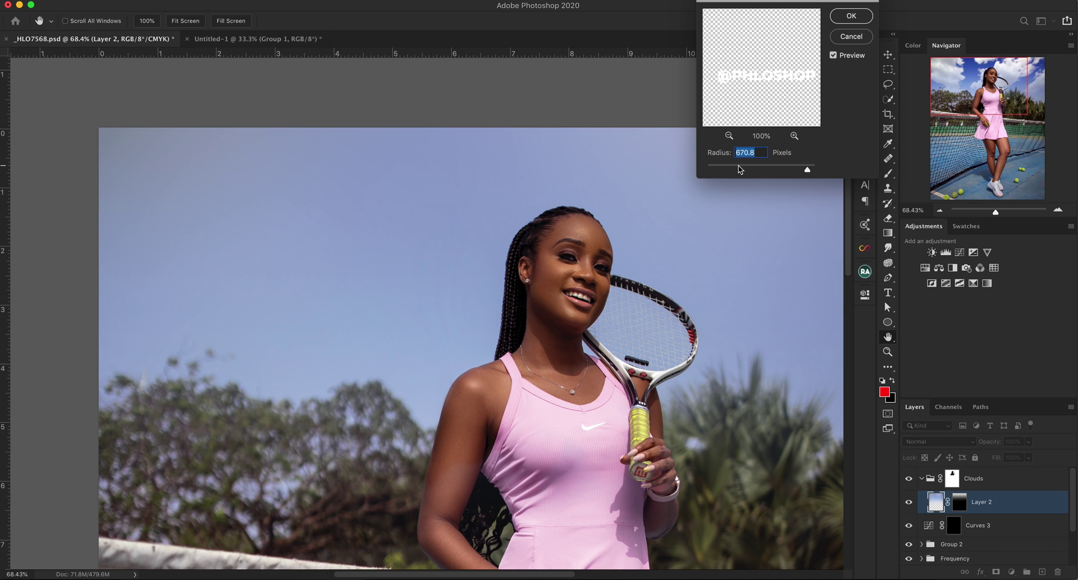
text(5.6)
scroll(388, 401, up, 3)
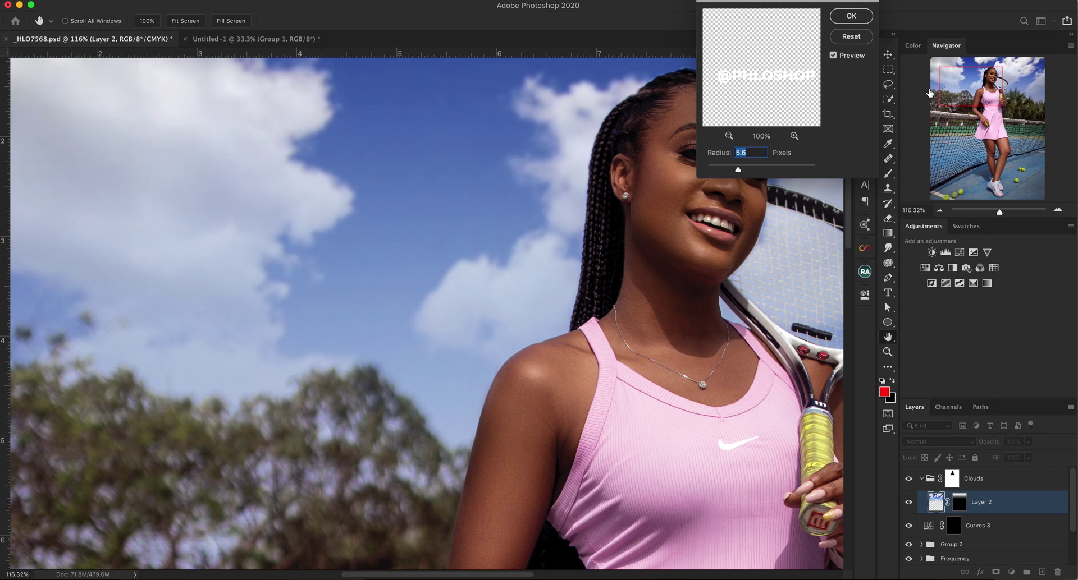
click(833, 56)
click(833, 56)
drag(738, 171, 741, 170)
click(852, 17)
Step: Add a Hue/Saturation adjustment above Layer 2 and clip it to that layer
key(z)
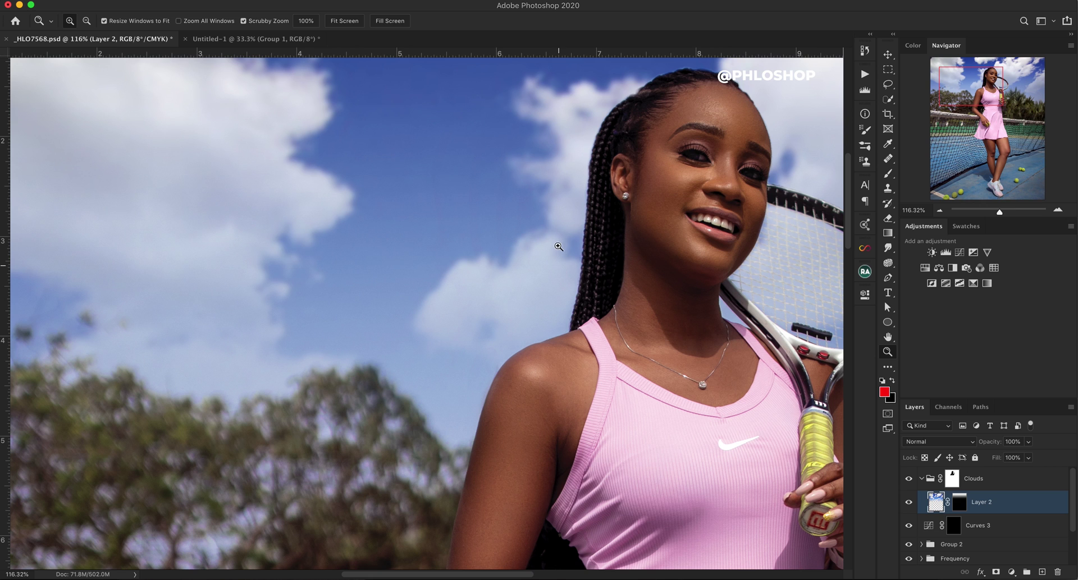
scroll(572, 242, down, 5)
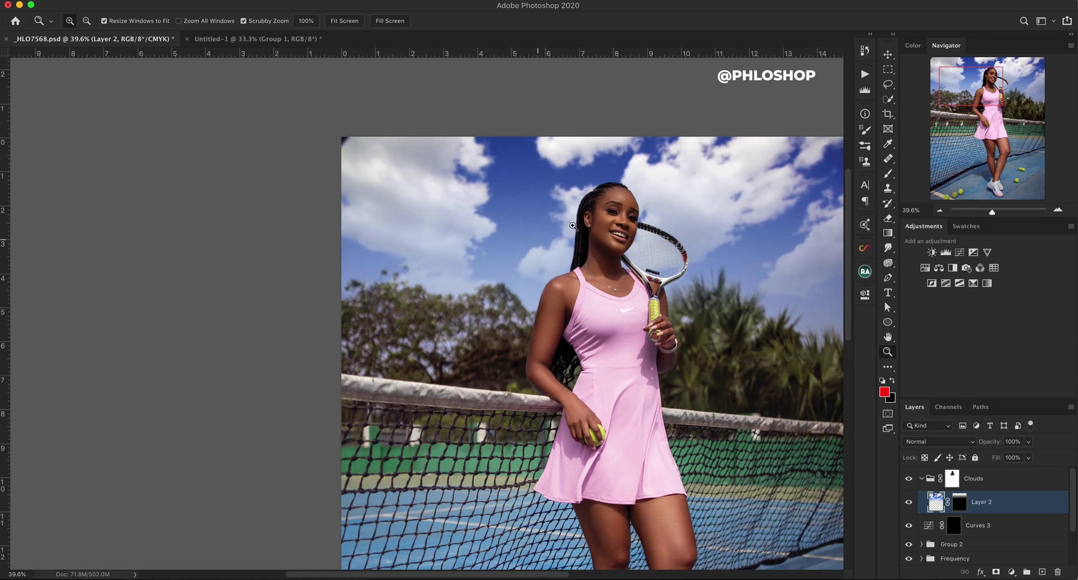
scroll(606, 209, right, 3)
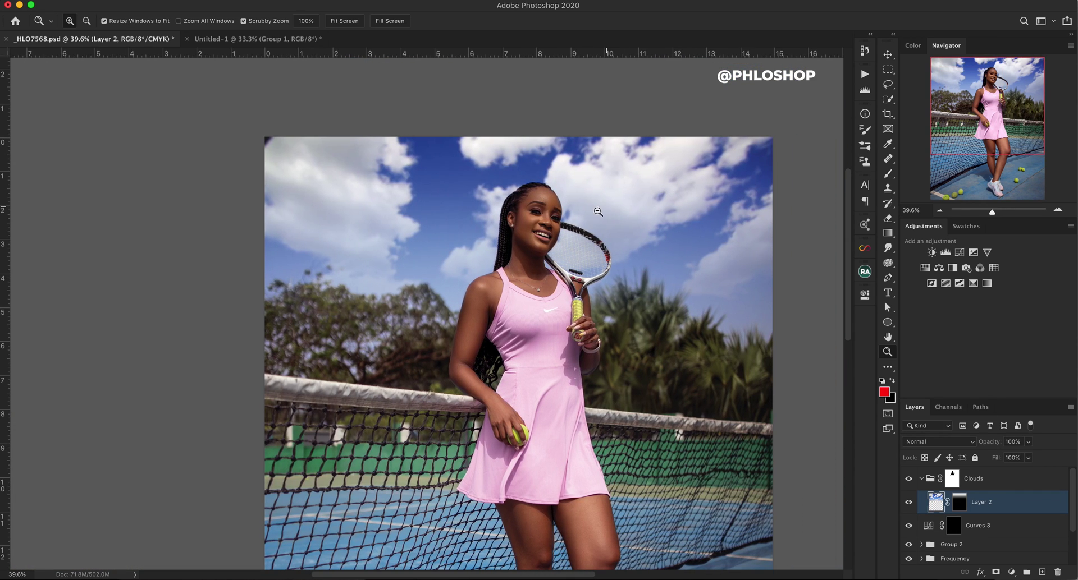
scroll(582, 216, down, 2)
scroll(582, 216, right, 3)
scroll(582, 216, down, 2)
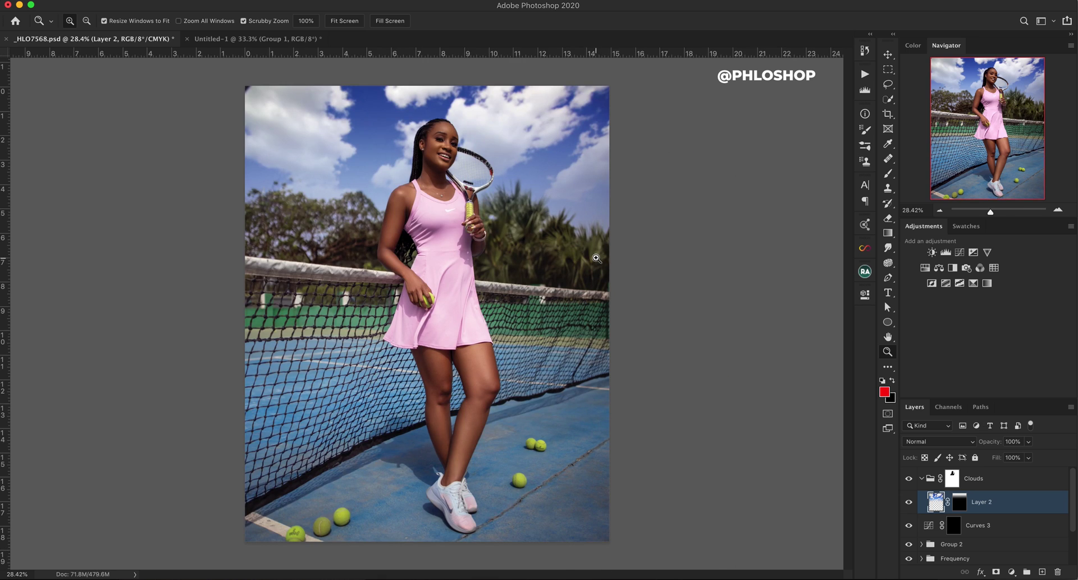
click(925, 268)
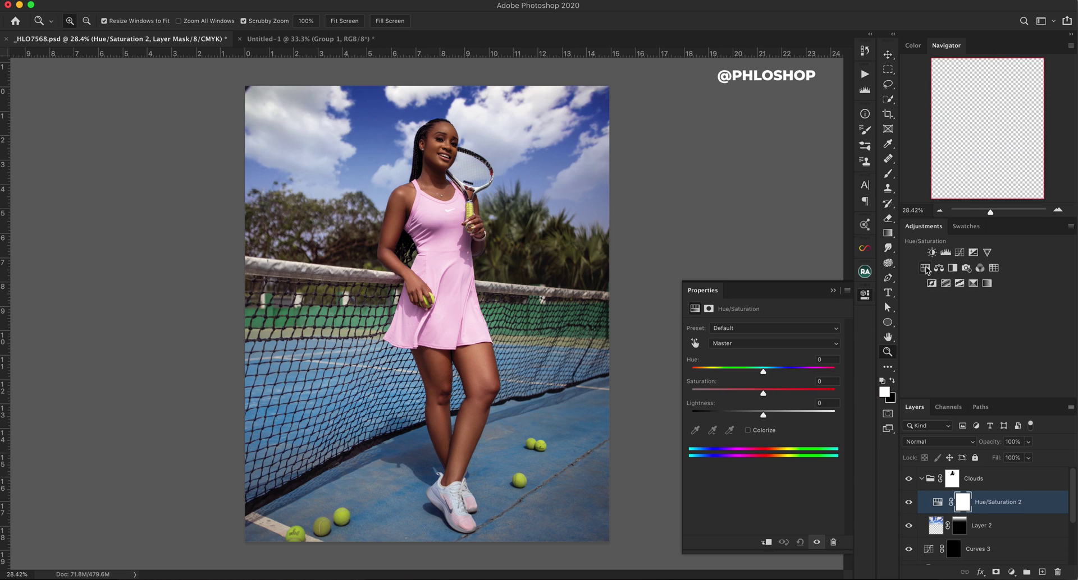
click(767, 543)
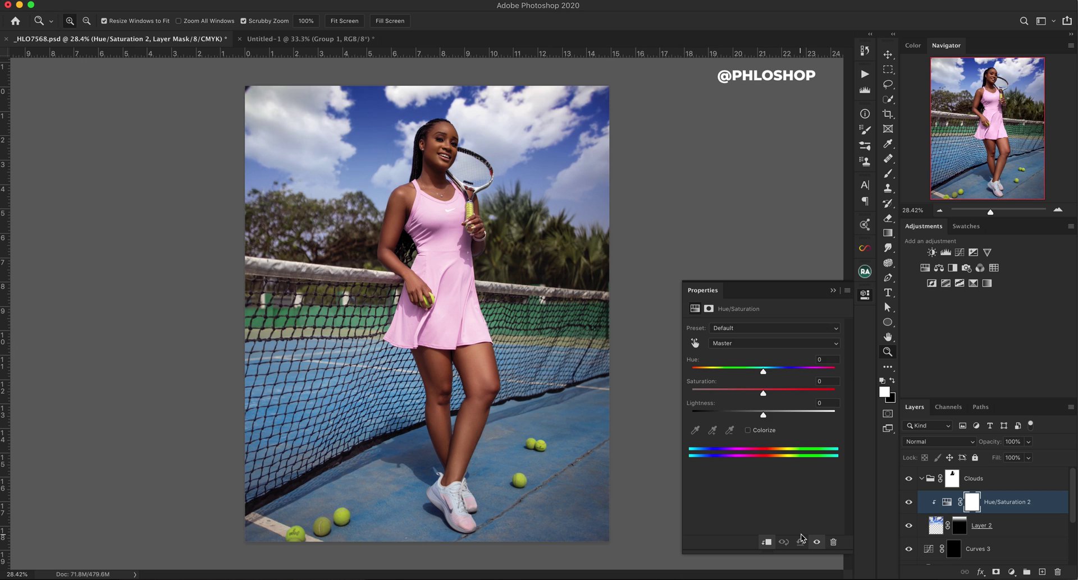
Step: Set the clipped adjustment's hue to -10, comparing the sky with the clouds and the adjustment hidden and shown
click(908, 526)
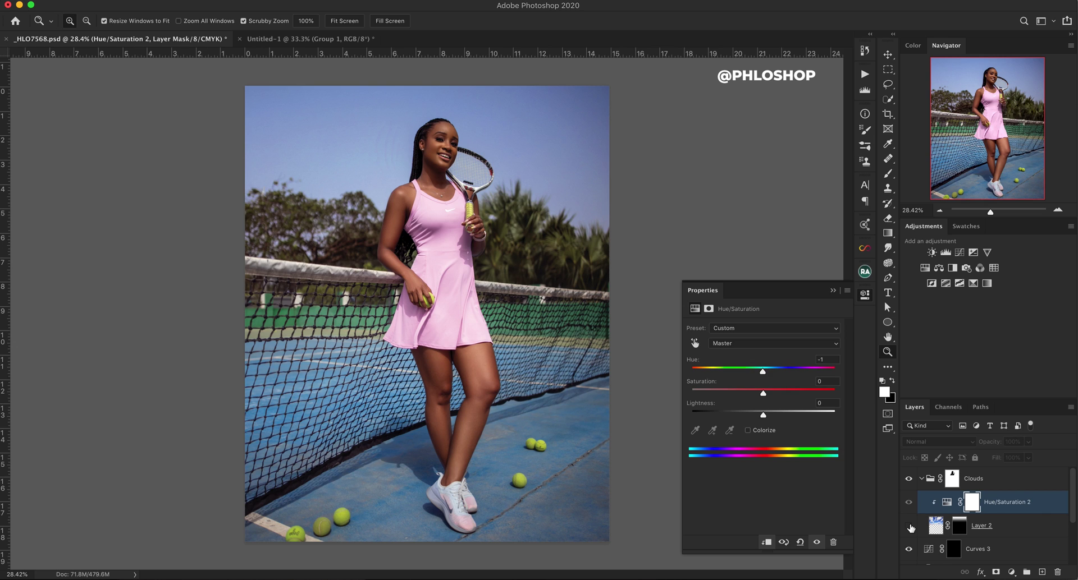
click(910, 526)
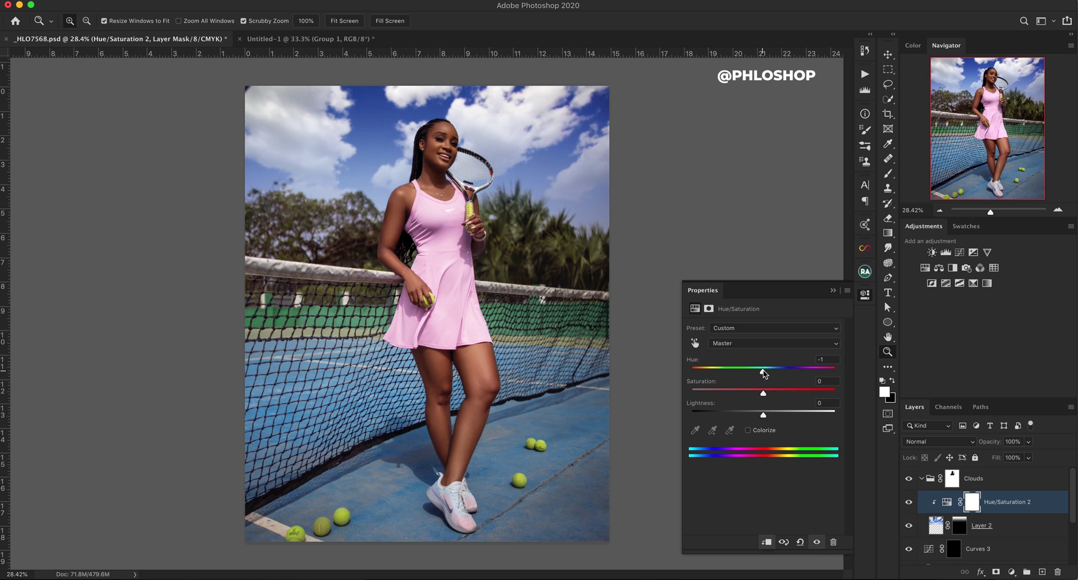
drag(763, 373, 756, 372)
click(908, 504)
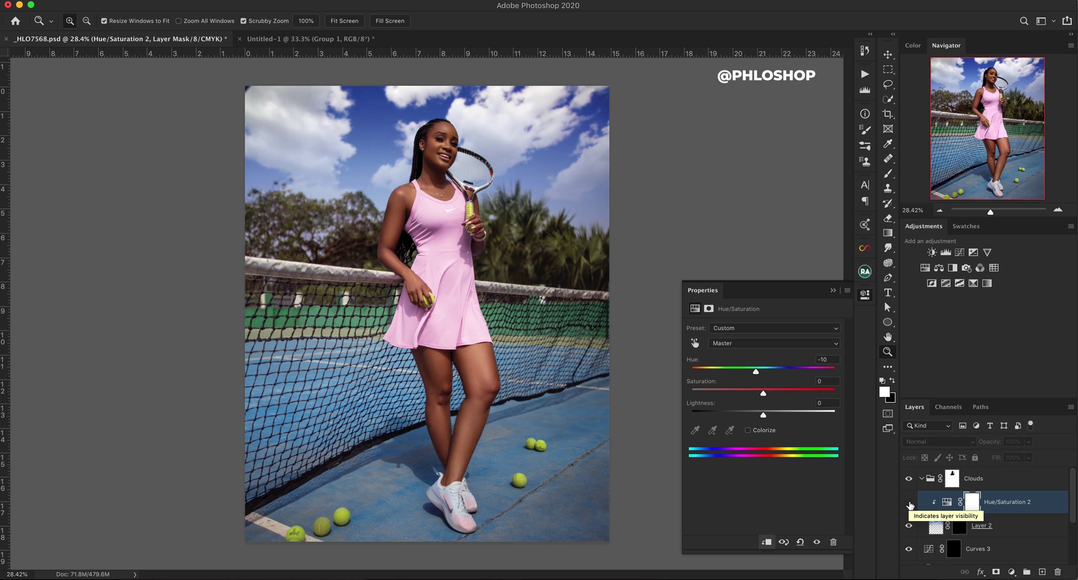
click(909, 504)
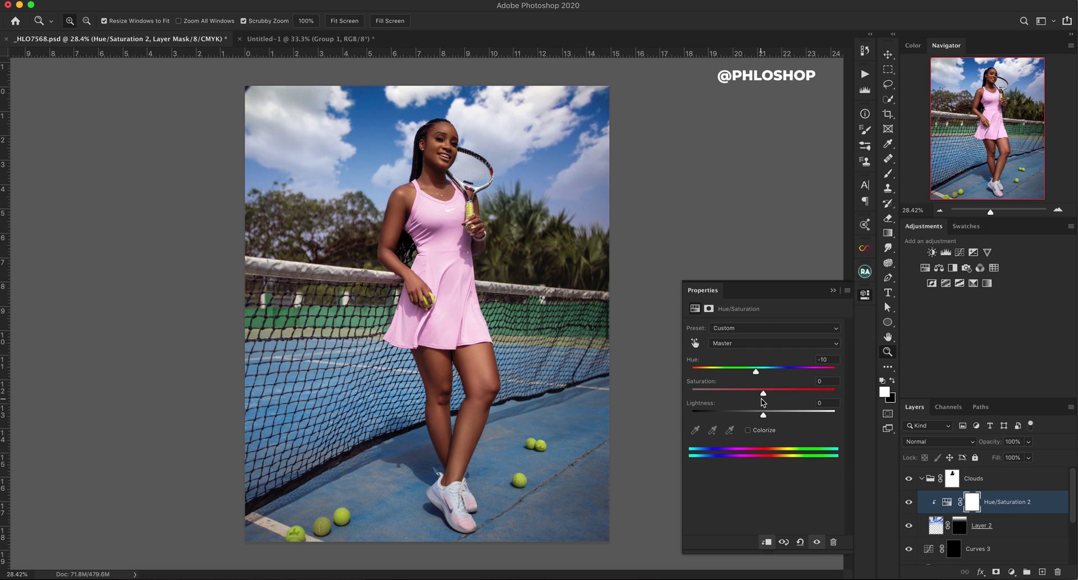
Step: Reduce the adjustment's saturation to -43 and compare the sky with Hue/Saturation 2 and Layer 2 hidden and shown
drag(763, 394, 733, 395)
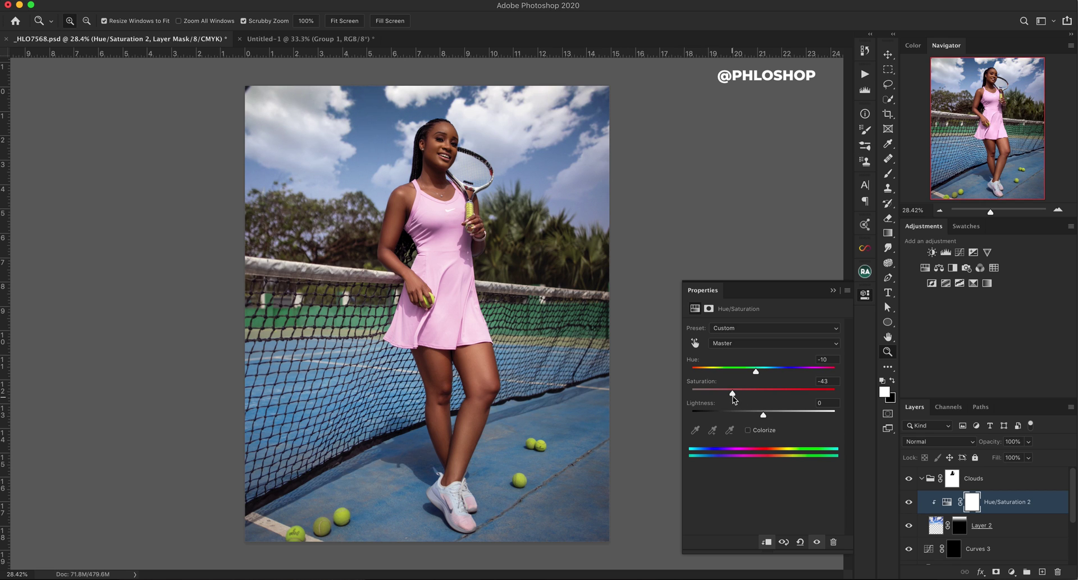
click(909, 504)
click(909, 503)
click(910, 527)
click(909, 526)
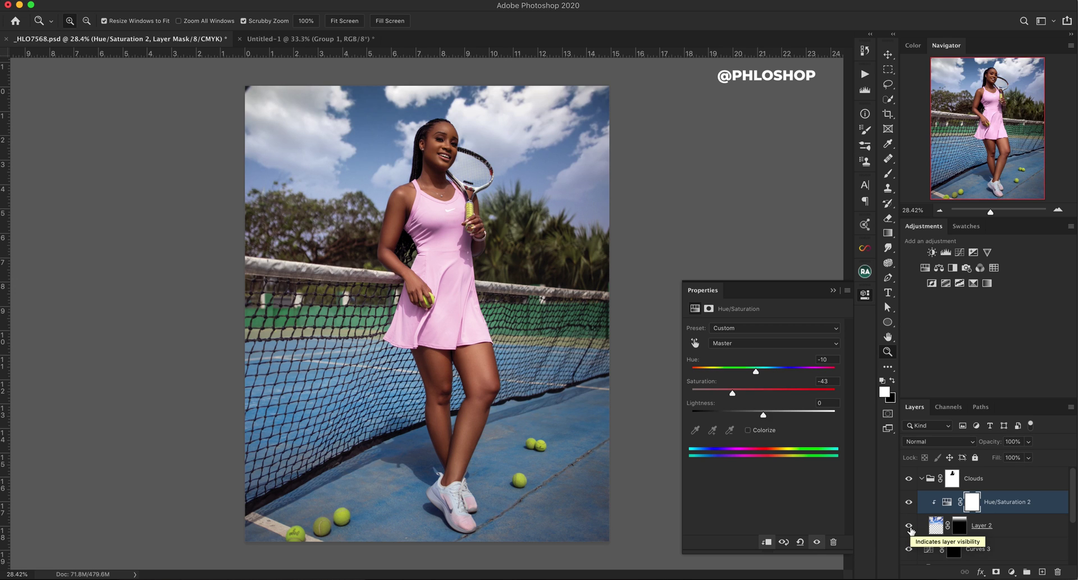
click(909, 526)
click(910, 526)
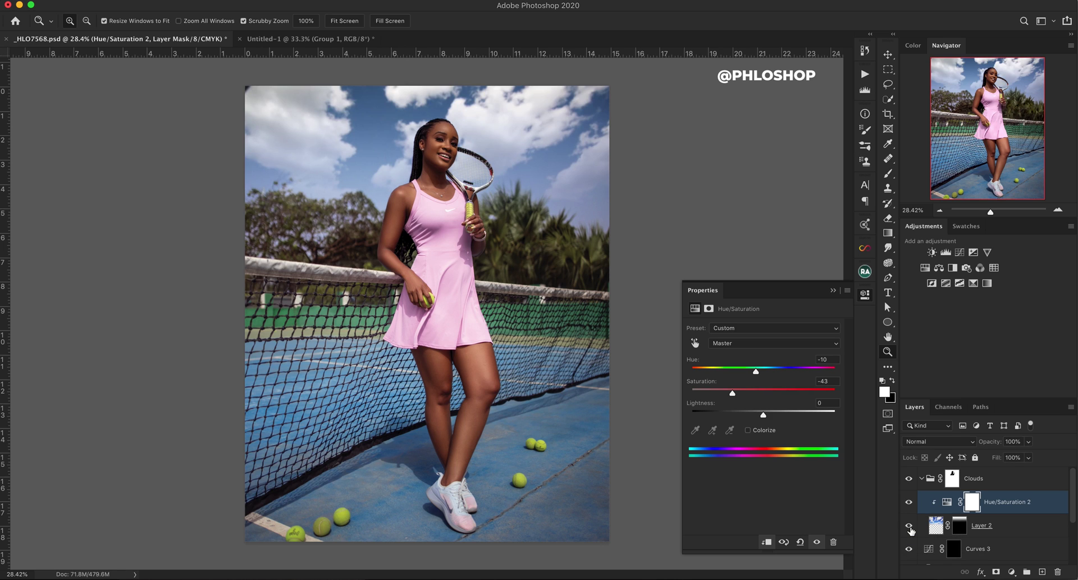
click(909, 526)
click(910, 526)
Step: Paint black on the Clouds group mask along the tree line with a soft brush enlarged to 360 px
click(951, 480)
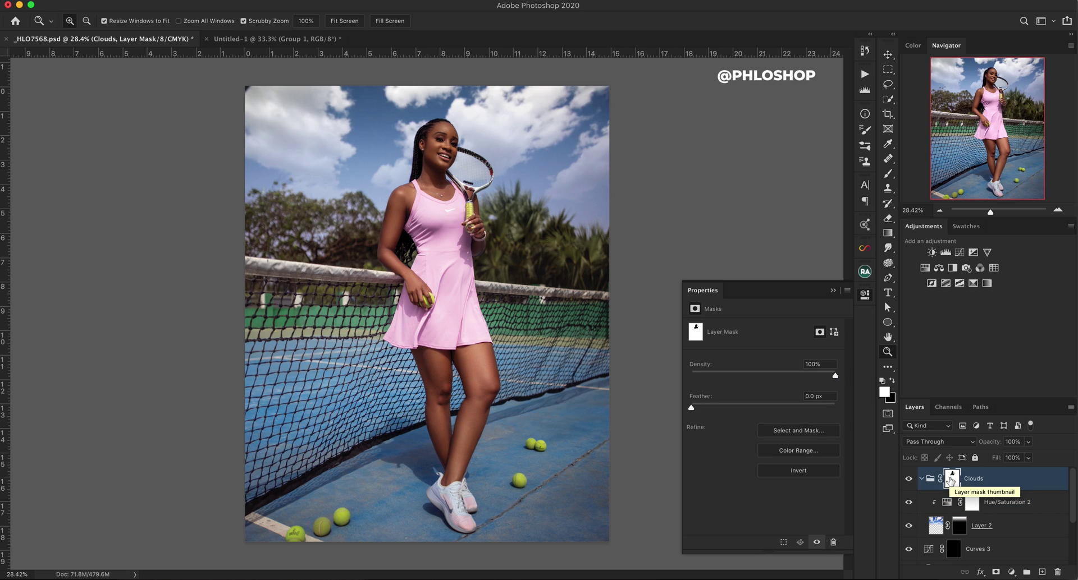
key(b)
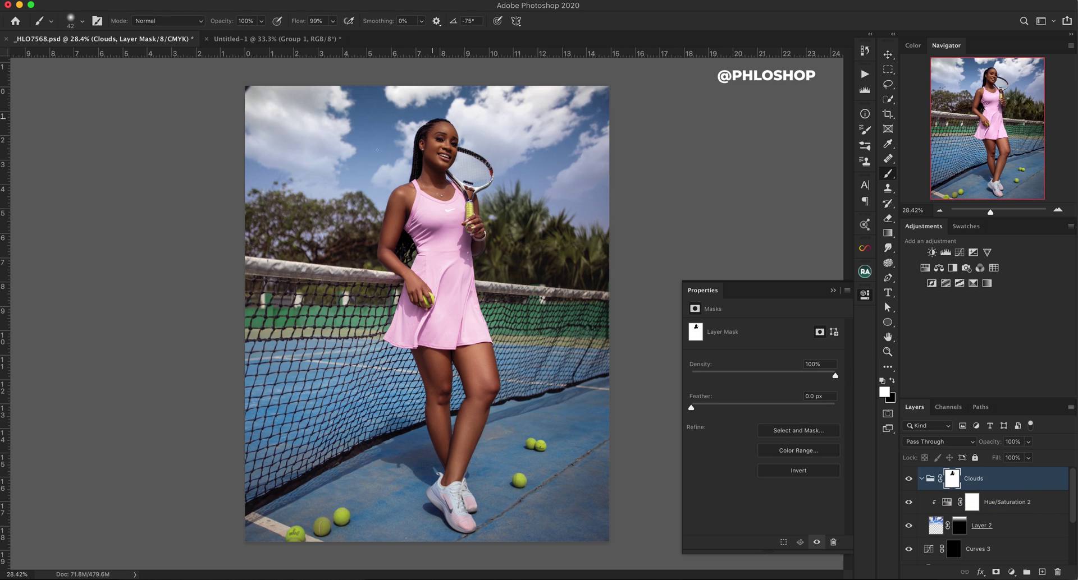
mouse_move(340, 214)
mouse_down()
mouse_move(383, 218)
mouse_move(367, 214)
mouse_up()
key(x)
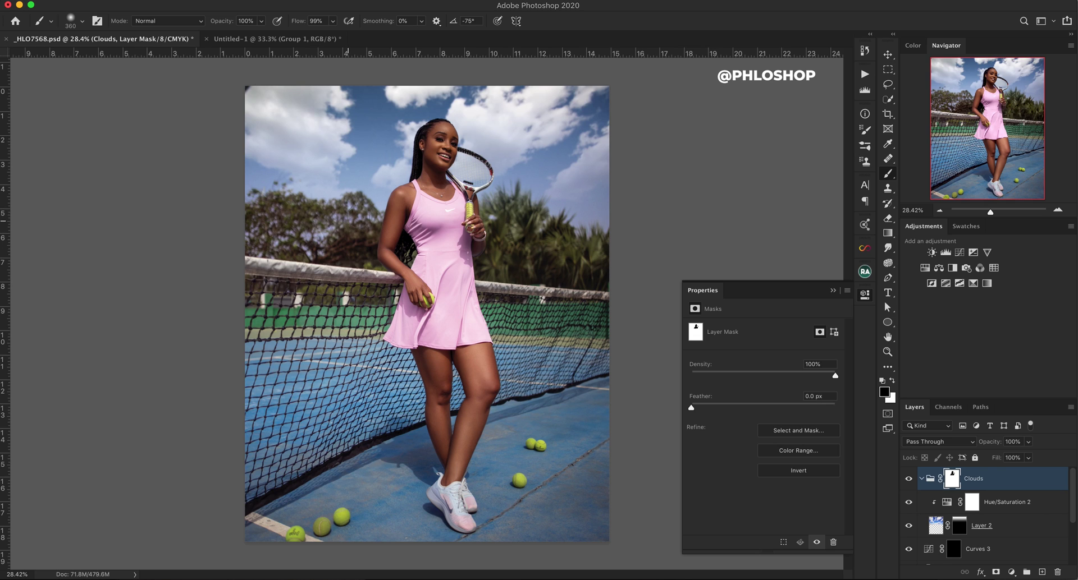
drag(346, 222, 492, 223)
Step: Lower Layer 2's opacity to 61% and compare the photo with the collapsed Clouds group hidden and shown
click(933, 524)
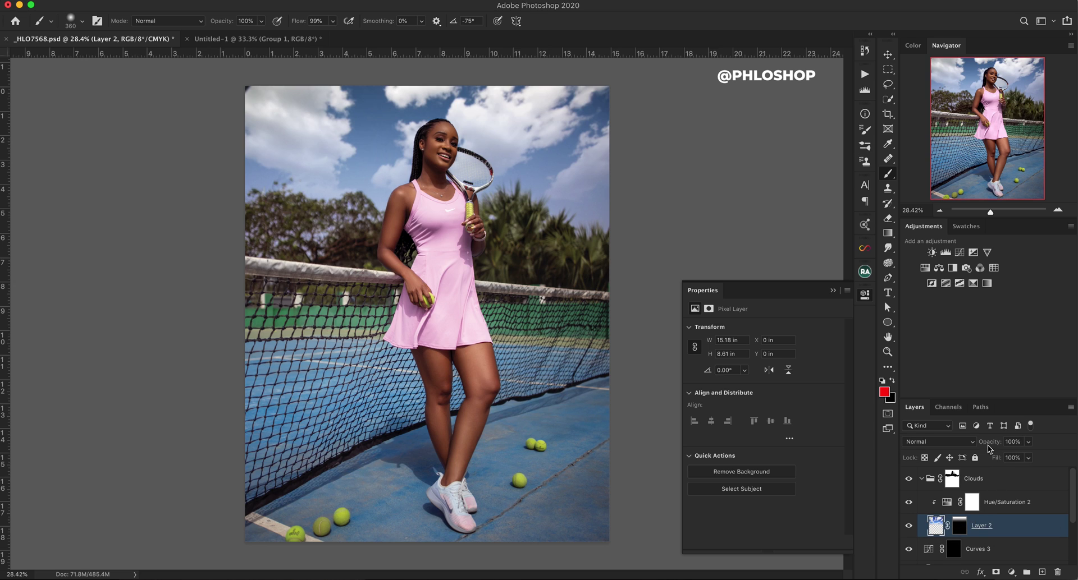
drag(990, 448, 965, 449)
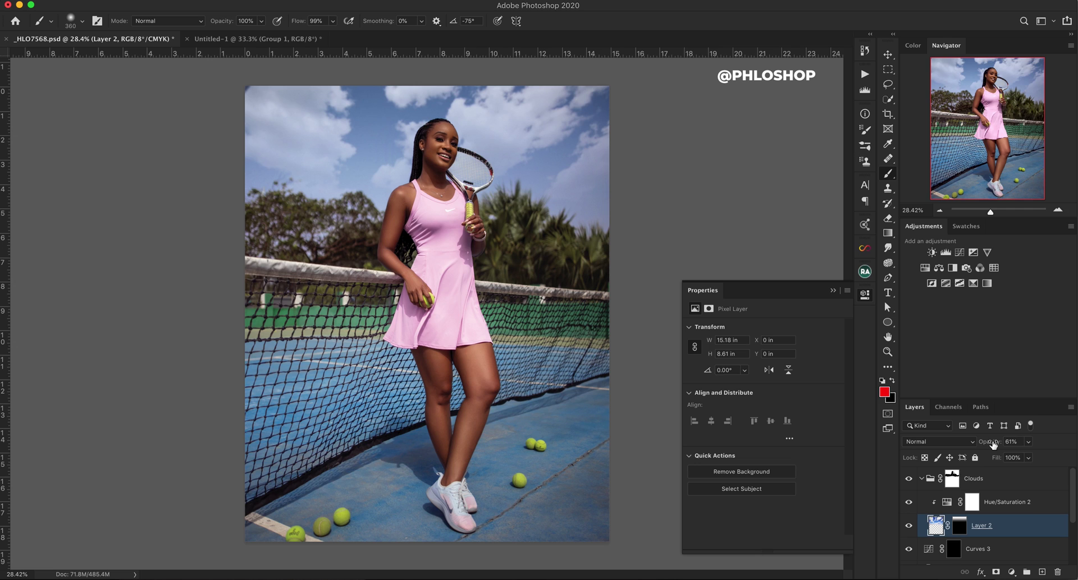
click(921, 479)
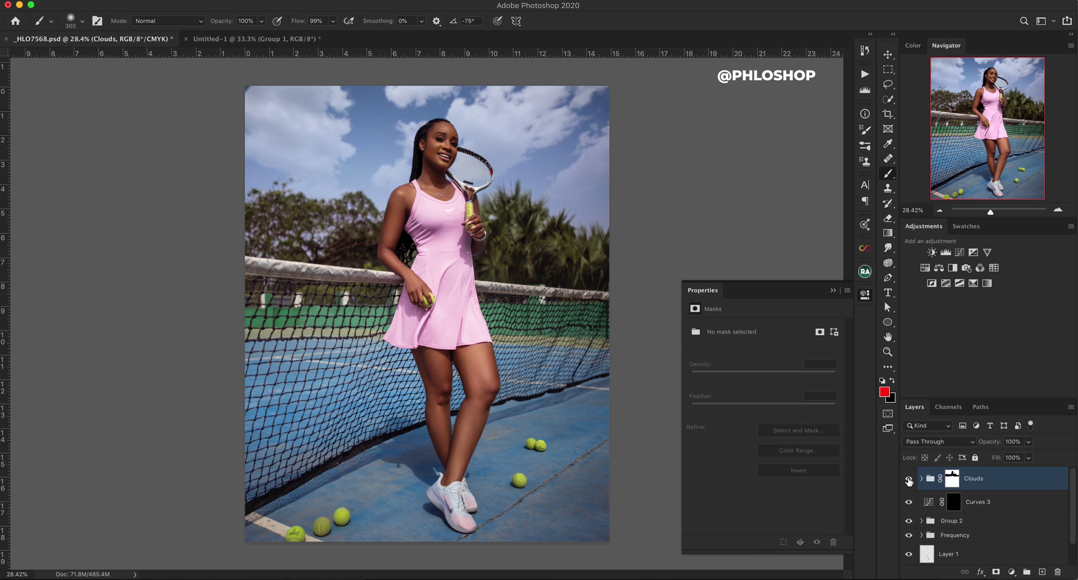
click(909, 480)
click(909, 480)
click(909, 480)
click(909, 480)
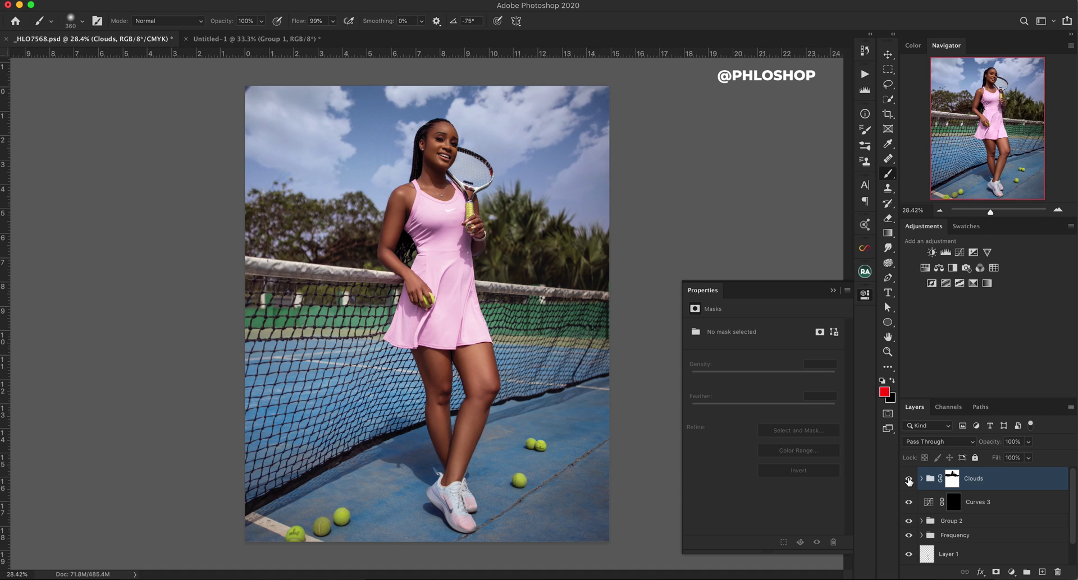